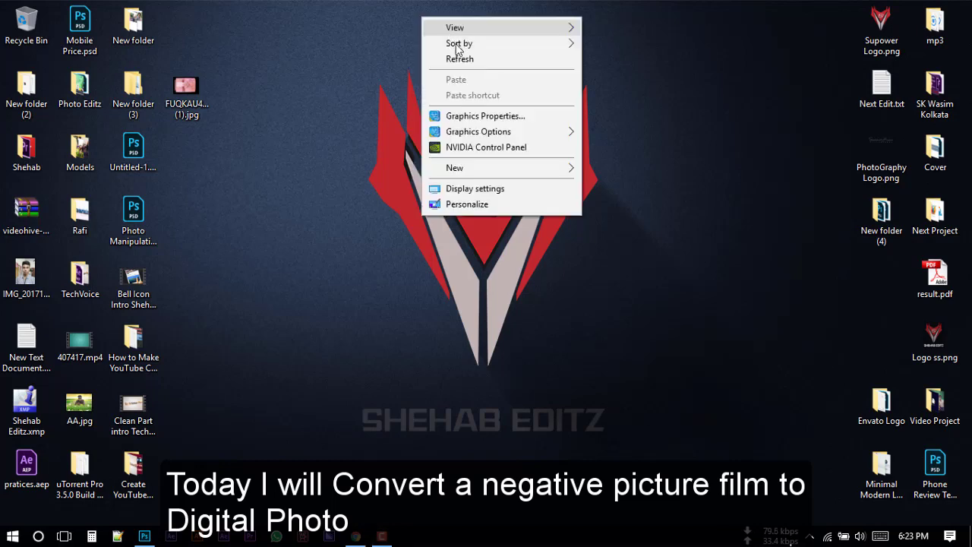
pyautogui.click(460, 59)
pyautogui.rightClick(455, 3)
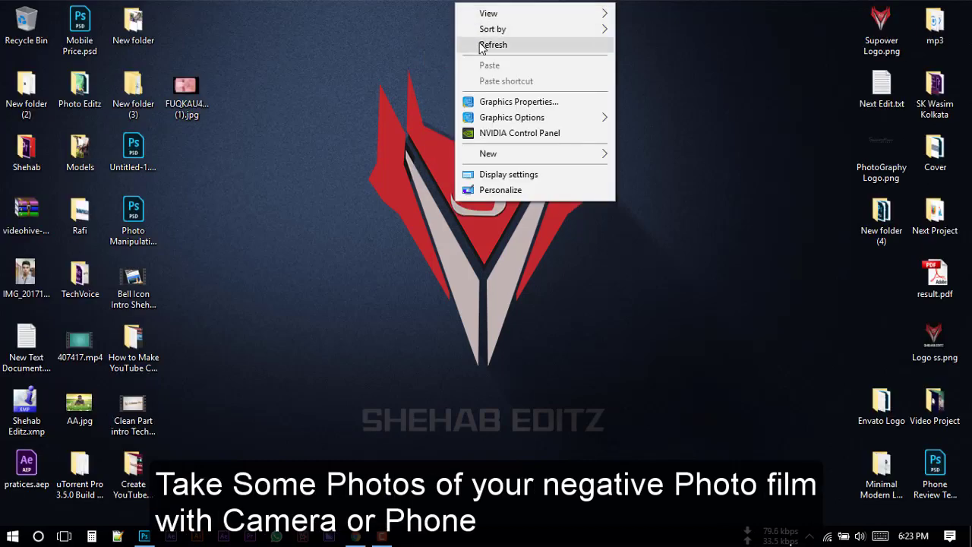
pyautogui.click(468, 44)
# Switch to Photoshop and look through the two open negative images, 3849216-negative-wallpapers.jpg and Untitled-1
pyautogui.click(145, 536)
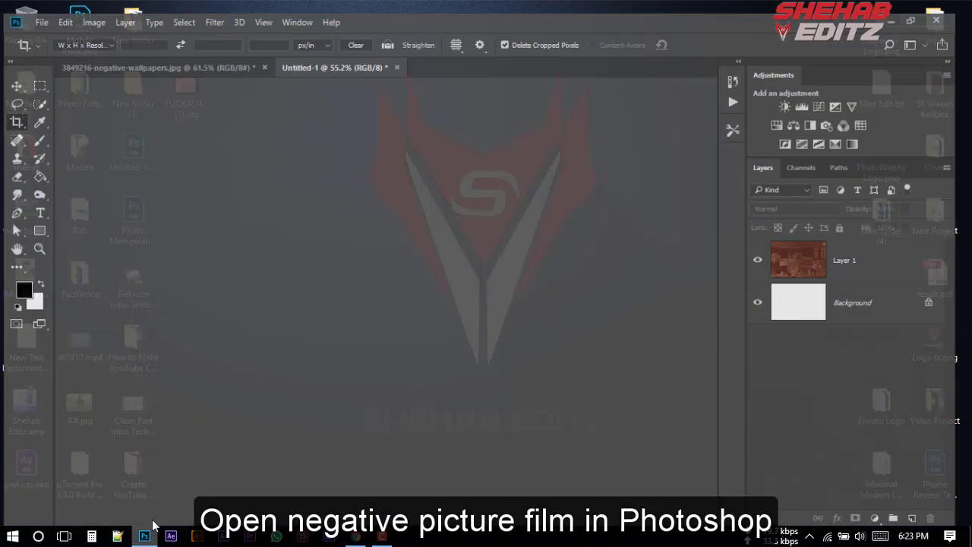
pyautogui.click(230, 55)
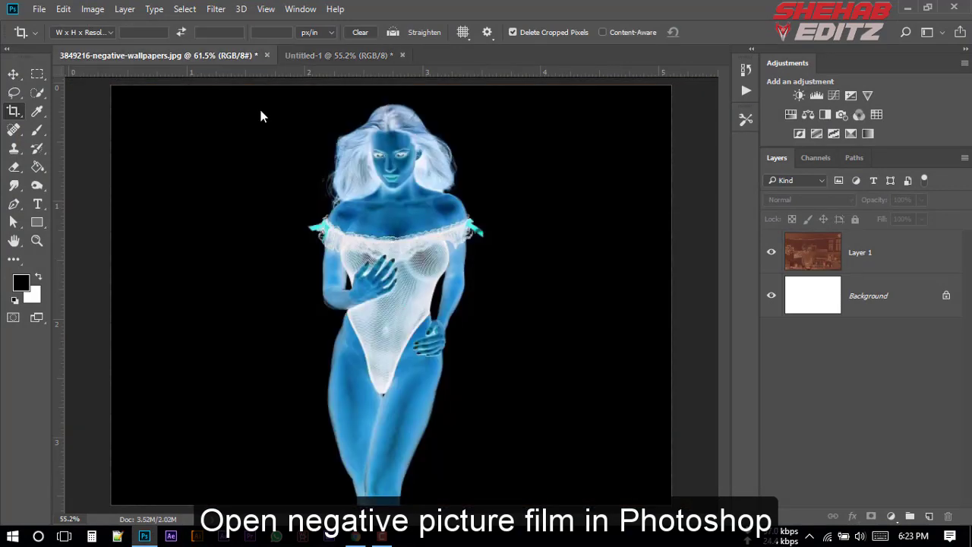
pyautogui.click(316, 52)
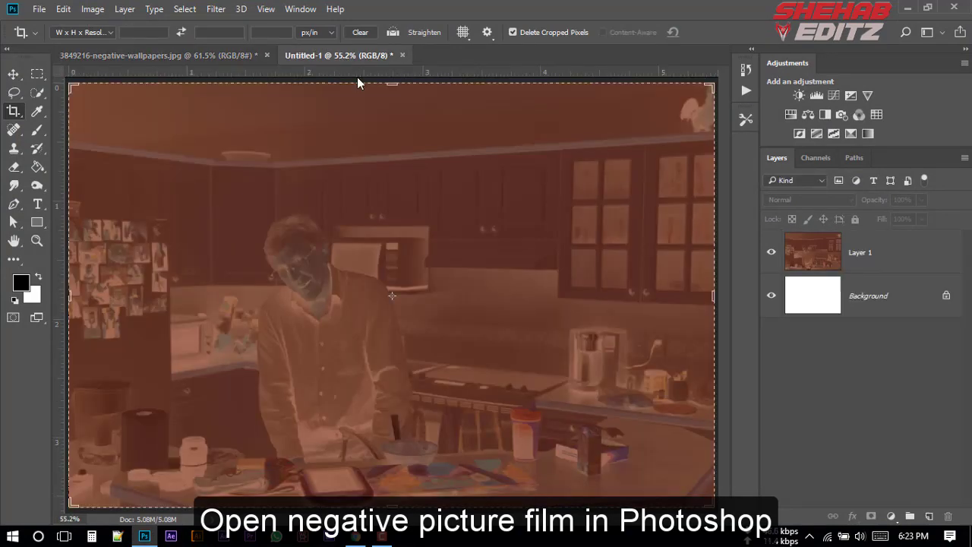
pyautogui.click(207, 53)
# Create a new 1920 x 1080 px document at 300 ppi with a white background
pyautogui.click(39, 9)
pyautogui.click(262, 101)
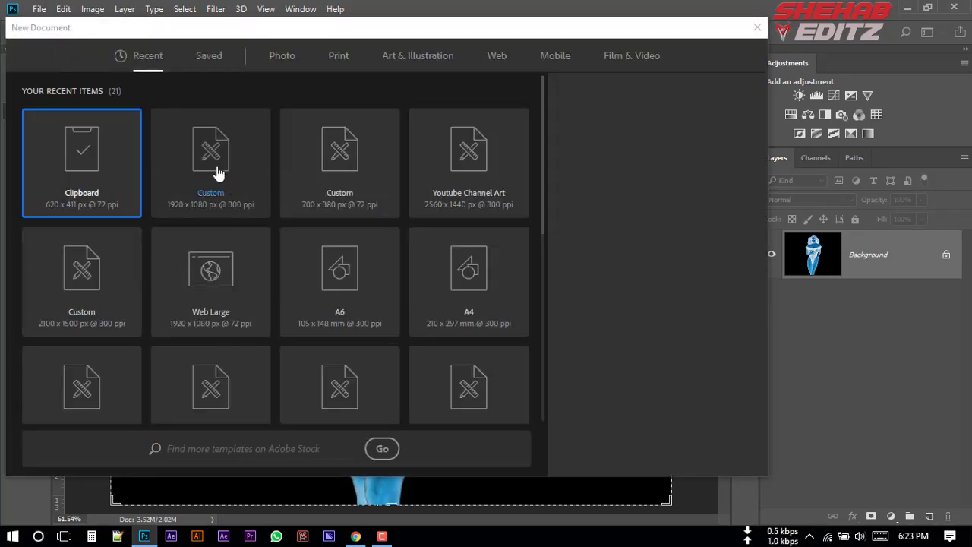
pyautogui.click(183, 185)
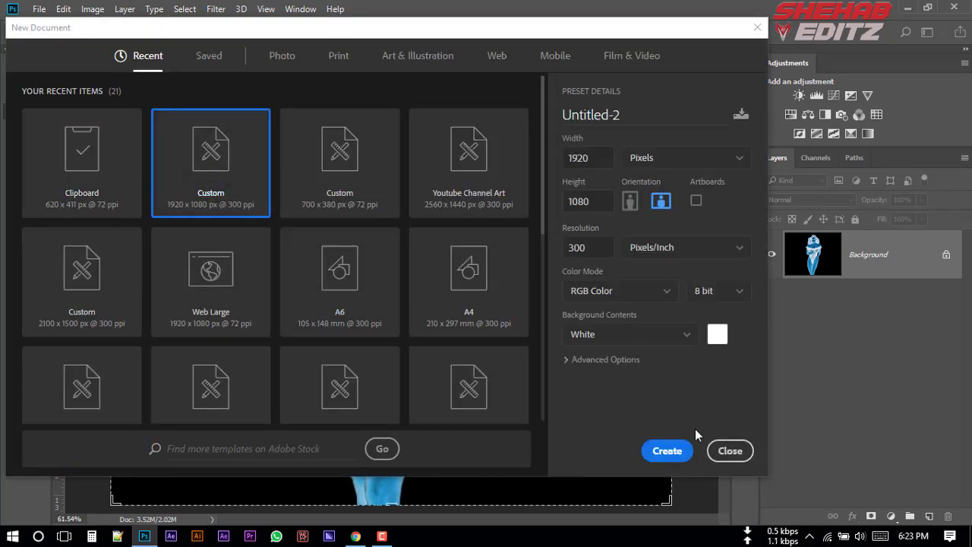
pyautogui.click(662, 450)
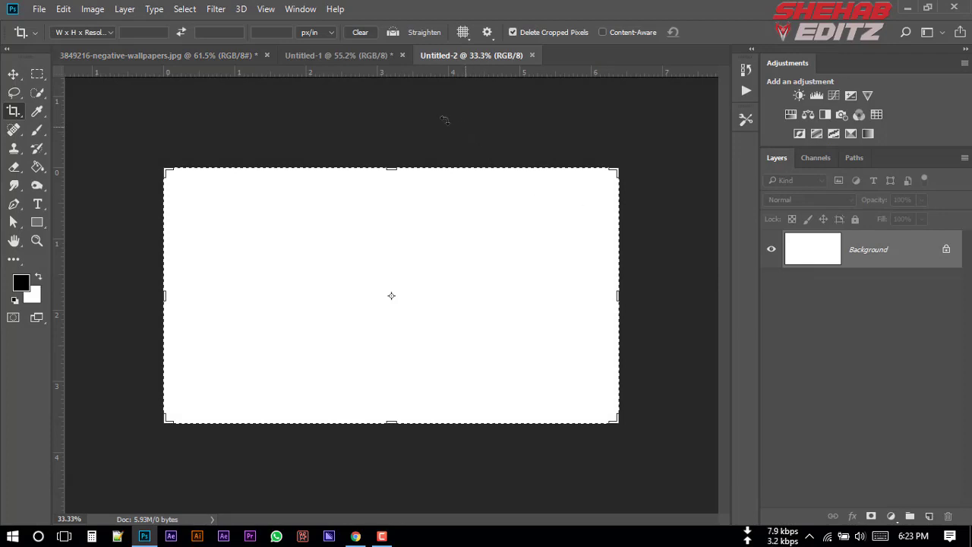
pyautogui.press('v')
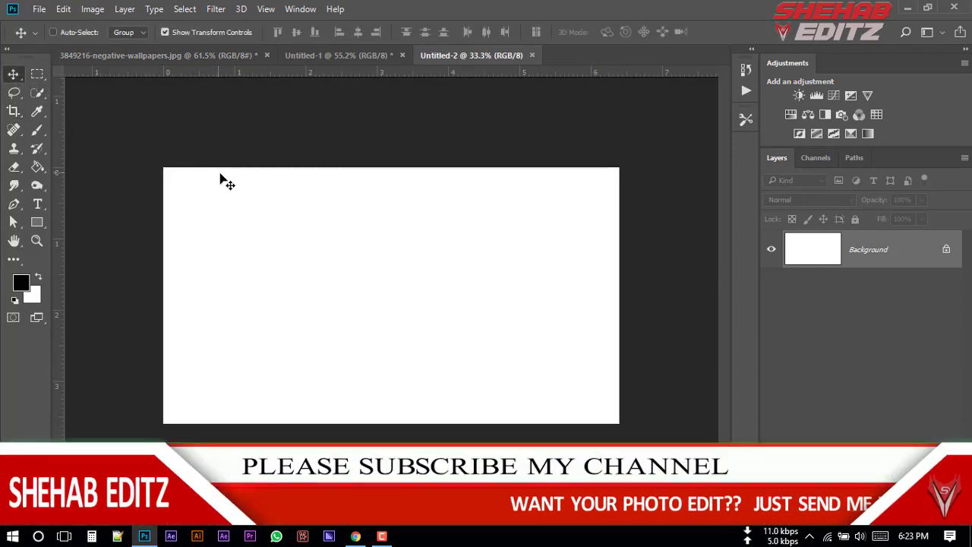
pyautogui.hotkey('ctrl', '0')
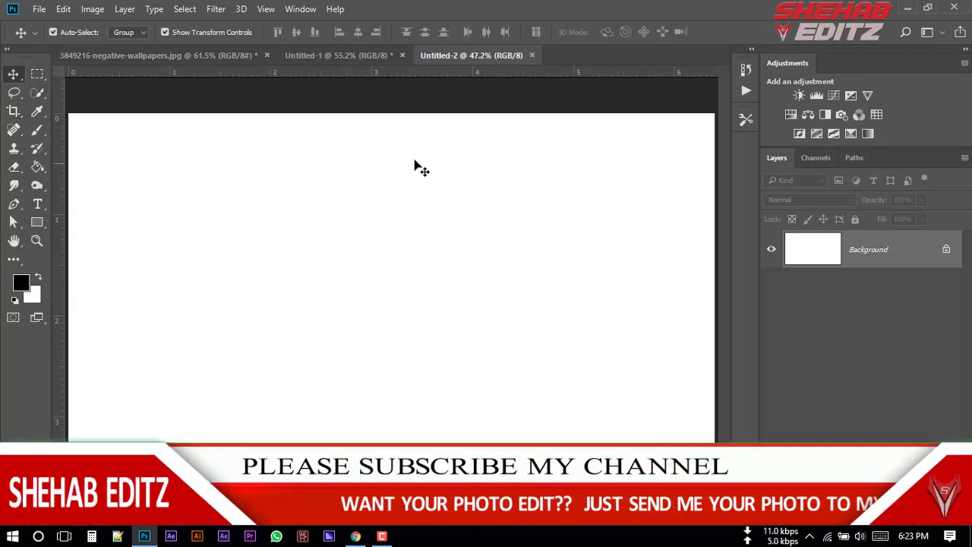
# Place the desktop image FUQKAU4... (1).jpg into the new blank document
pyautogui.click(907, 8)
pyautogui.moveTo(189, 90); pyautogui.dragTo(442, 316)
pyautogui.click(487, 34)
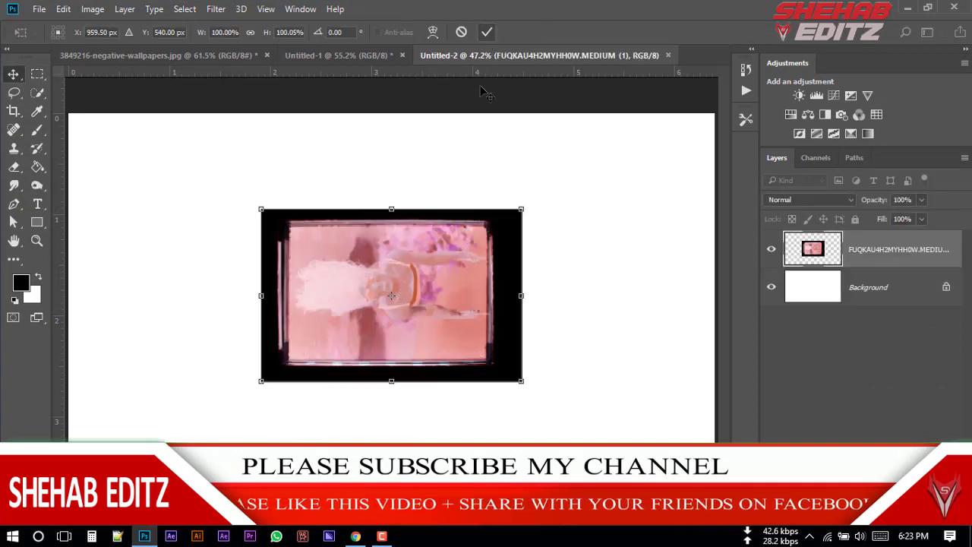
# Rotate the placed negative film image 90° clockwise three times, to an angle of -90°
pyautogui.hotkey('ctrl', 't')
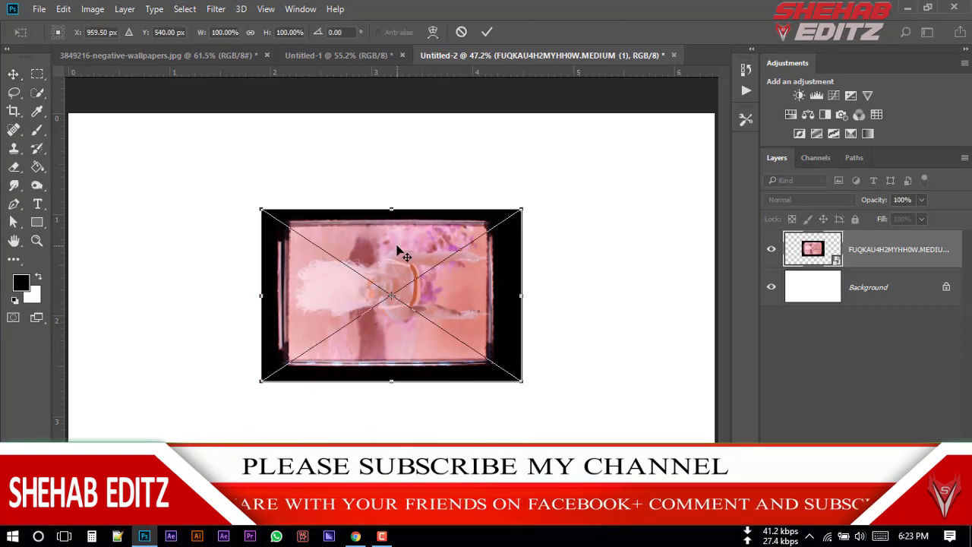
pyautogui.rightClick(398, 247)
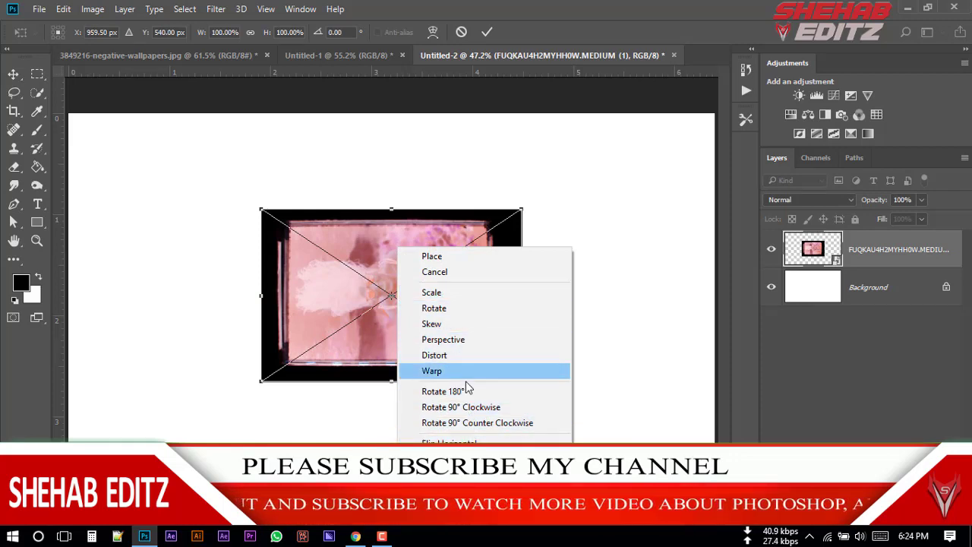
pyautogui.click(471, 407)
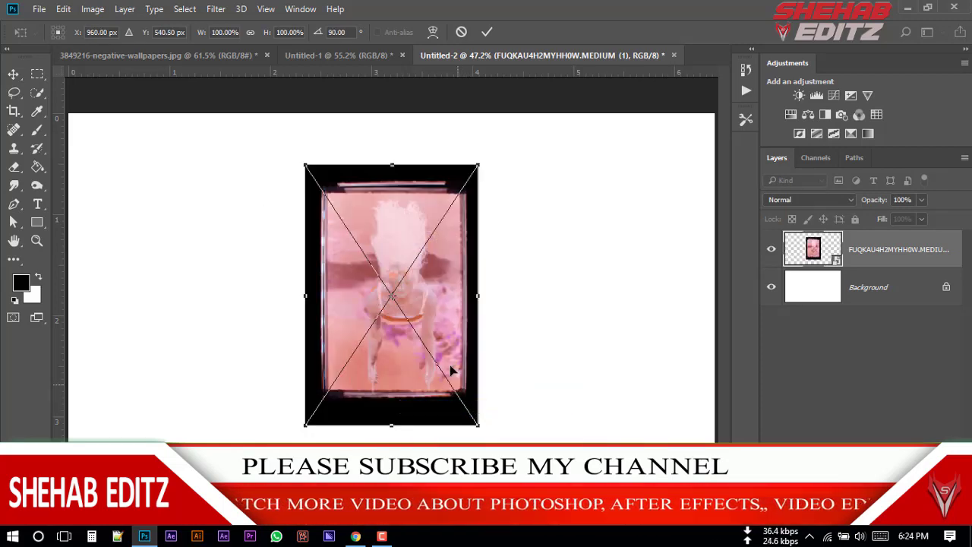
pyautogui.rightClick(431, 308)
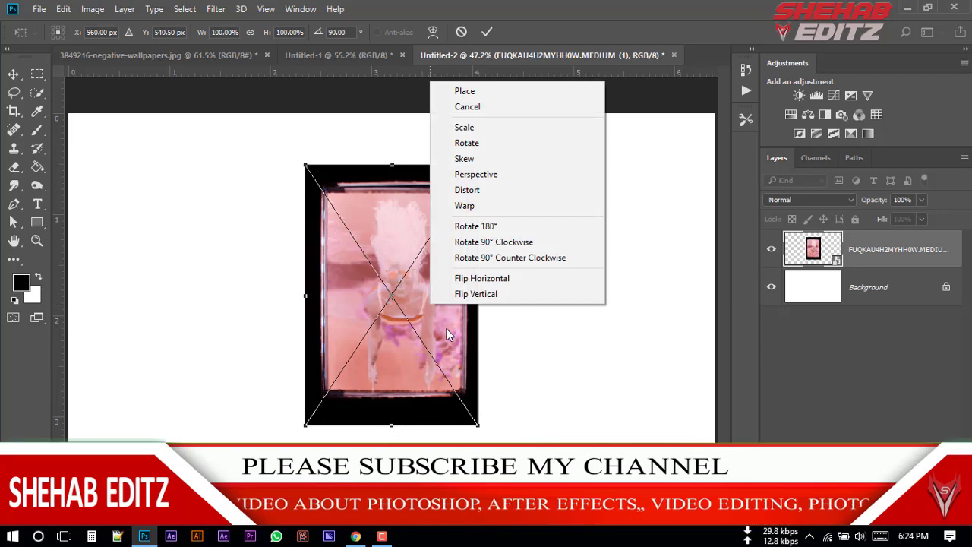
pyautogui.click(490, 243)
pyautogui.rightClick(443, 251)
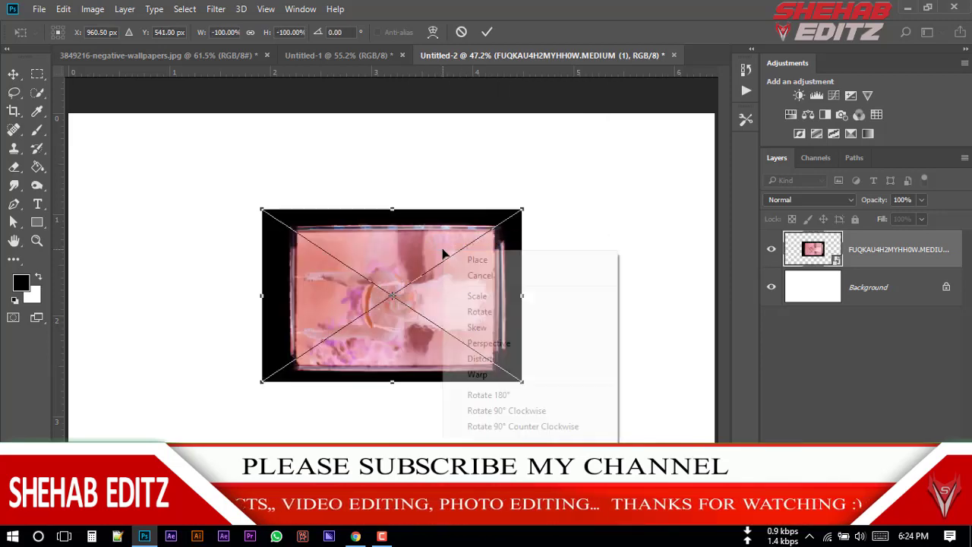
pyautogui.click(510, 410)
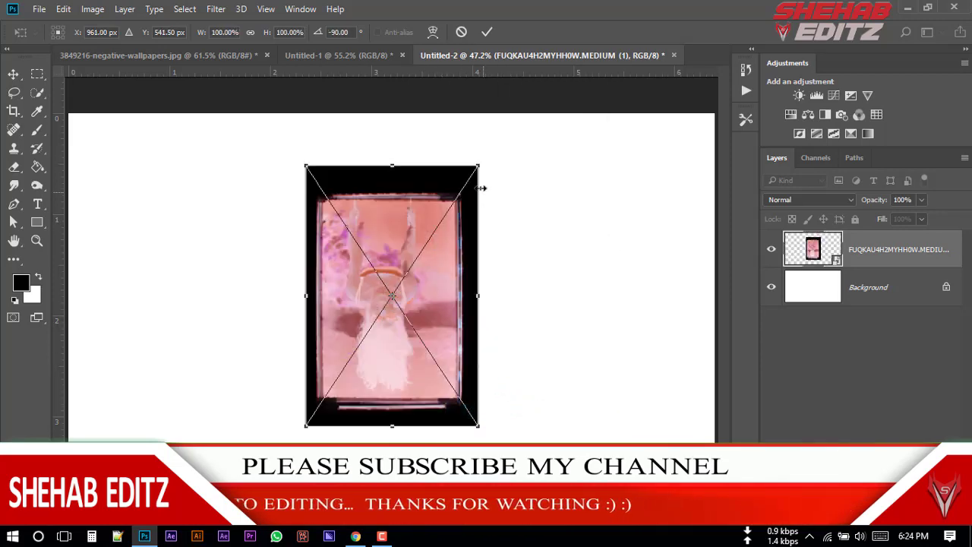
pyautogui.click(487, 33)
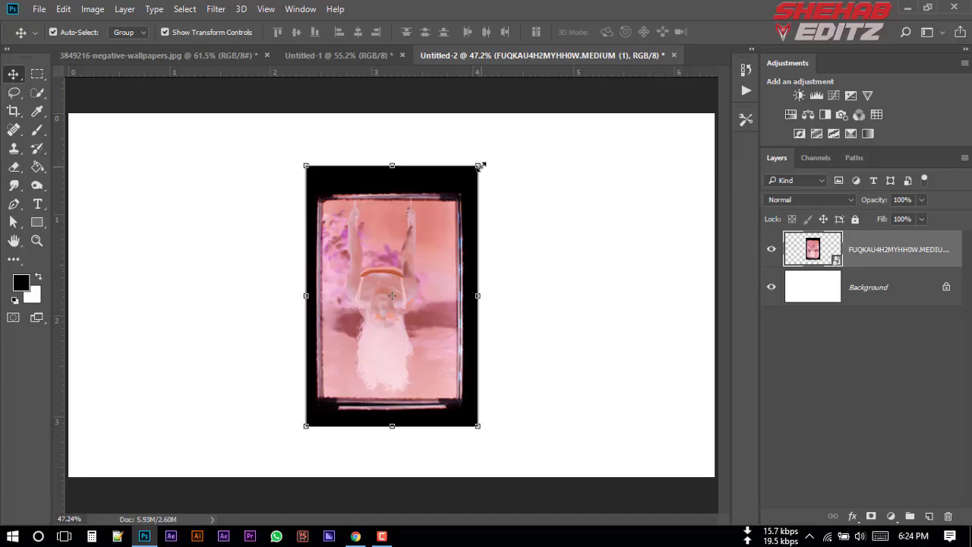
# Scale the film image up to about 178.6% and crop the canvas to the picture area inside the black film border
pyautogui.moveTo(477, 164); pyautogui.dragTo(559, 70)
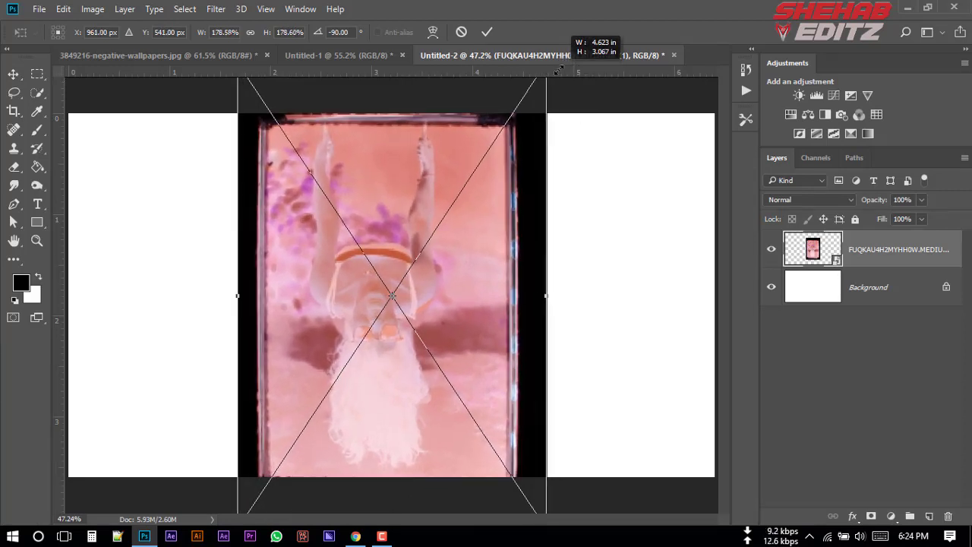
pyautogui.click(487, 32)
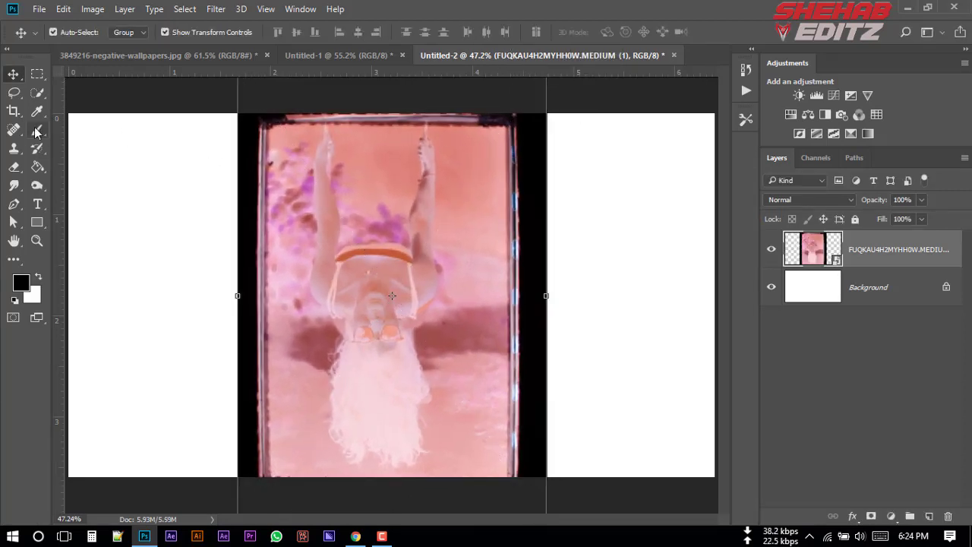
pyautogui.click(13, 111)
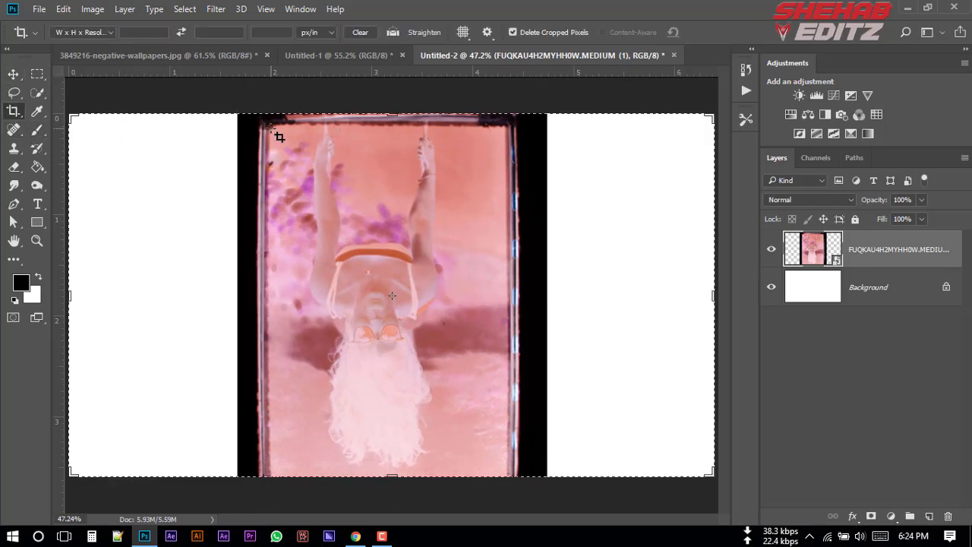
pyautogui.moveTo(272, 128); pyautogui.dragTo(508, 475)
pyautogui.click(721, 32)
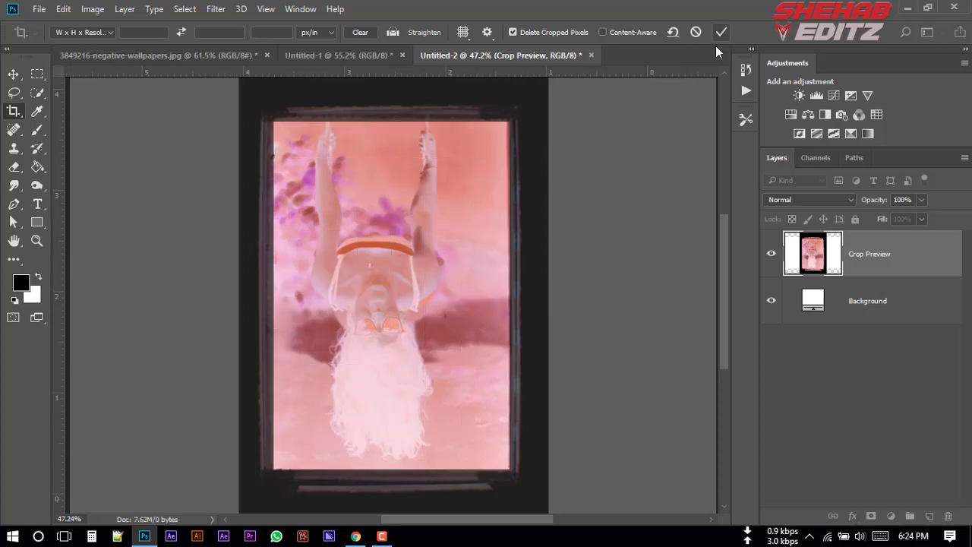
pyautogui.hotkey('ctrl', '0')
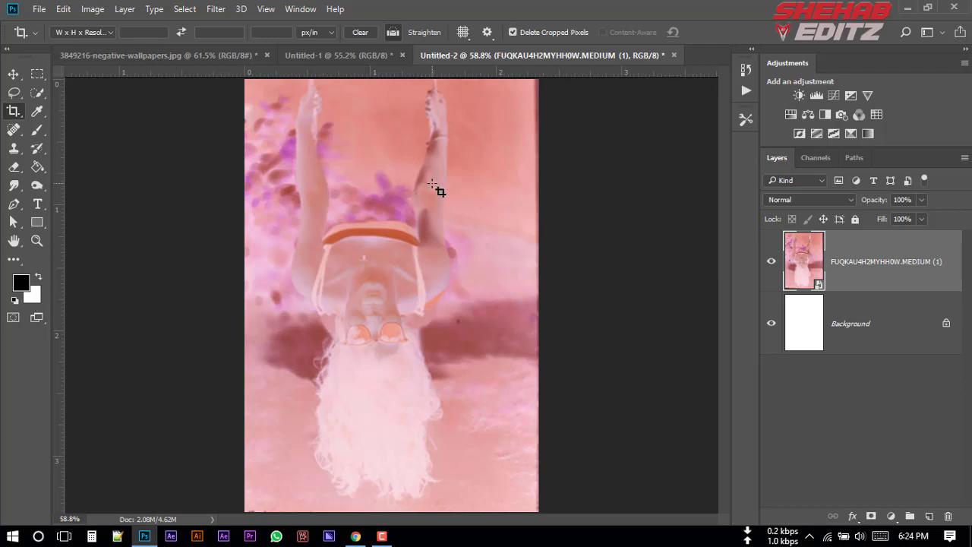
# Invert the colours of the cropped negative image layer
pyautogui.hotkey('ctrl', 'i')
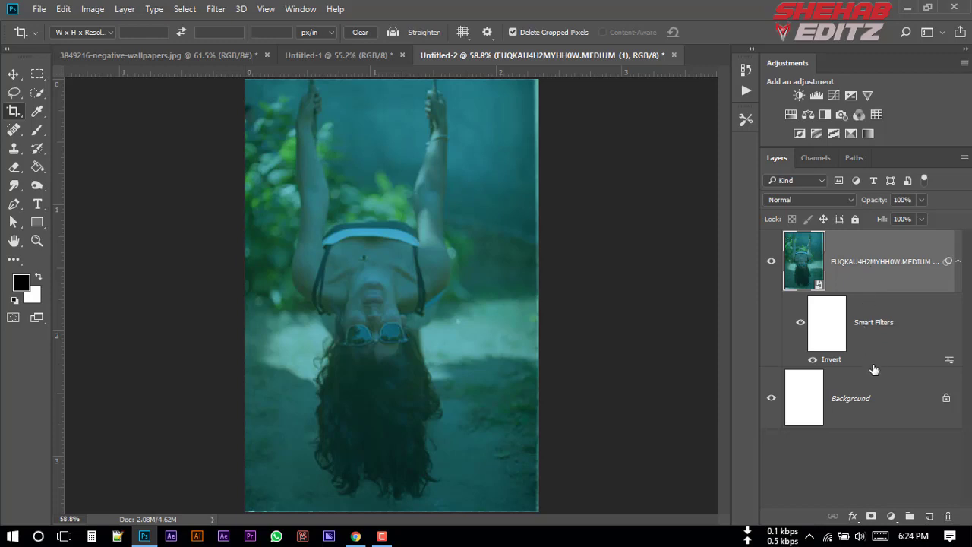
pyautogui.click(892, 517)
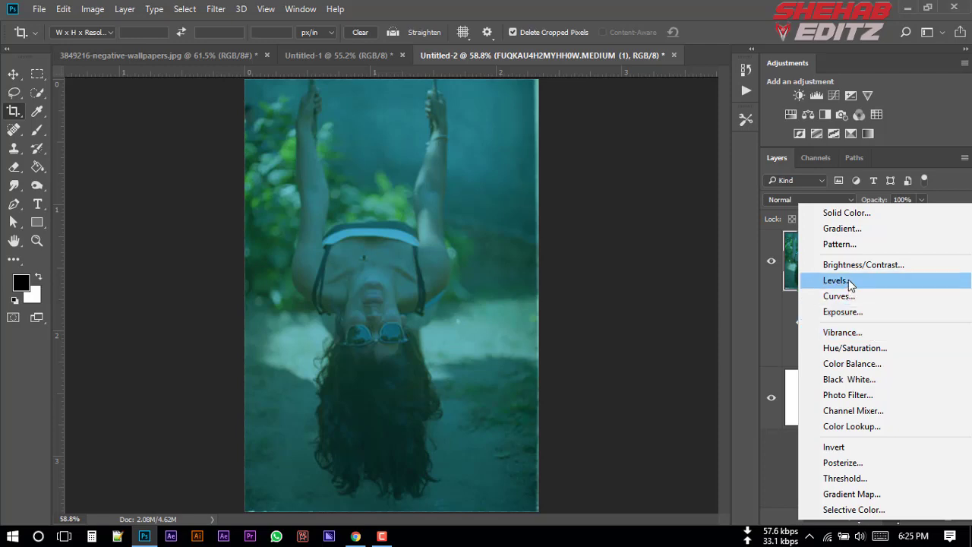
pyautogui.click(782, 305)
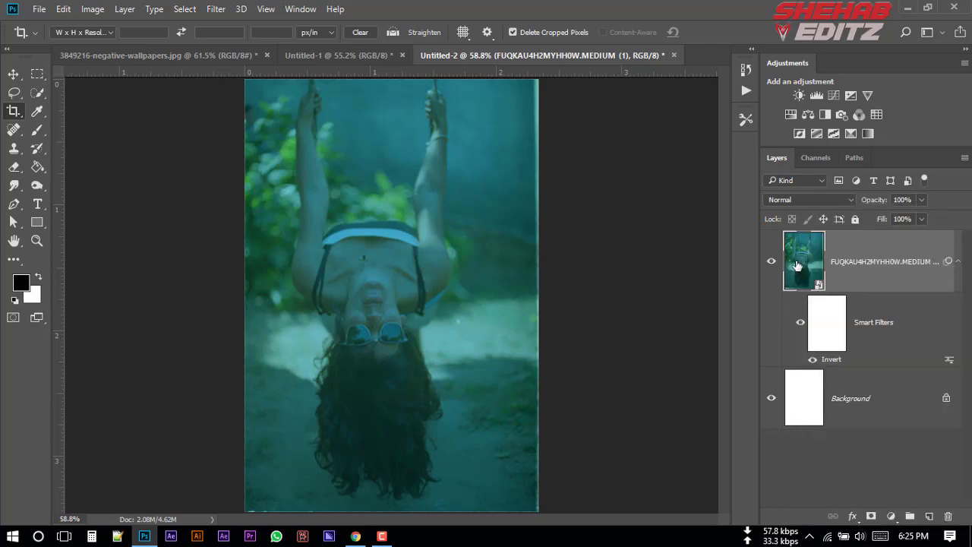
# Apply Auto Tone and Auto Color to the inverted image
pyautogui.click(92, 9)
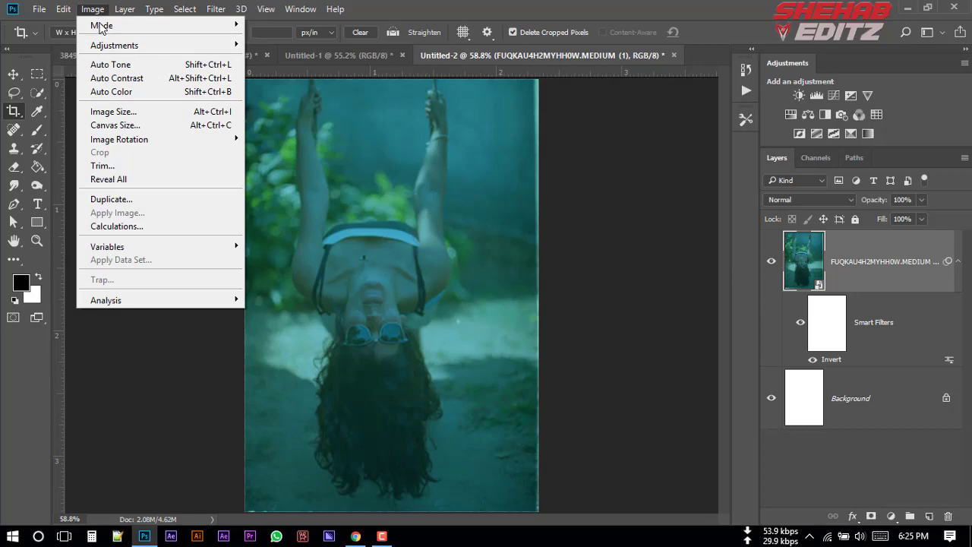
pyautogui.click(119, 65)
pyautogui.click(92, 9)
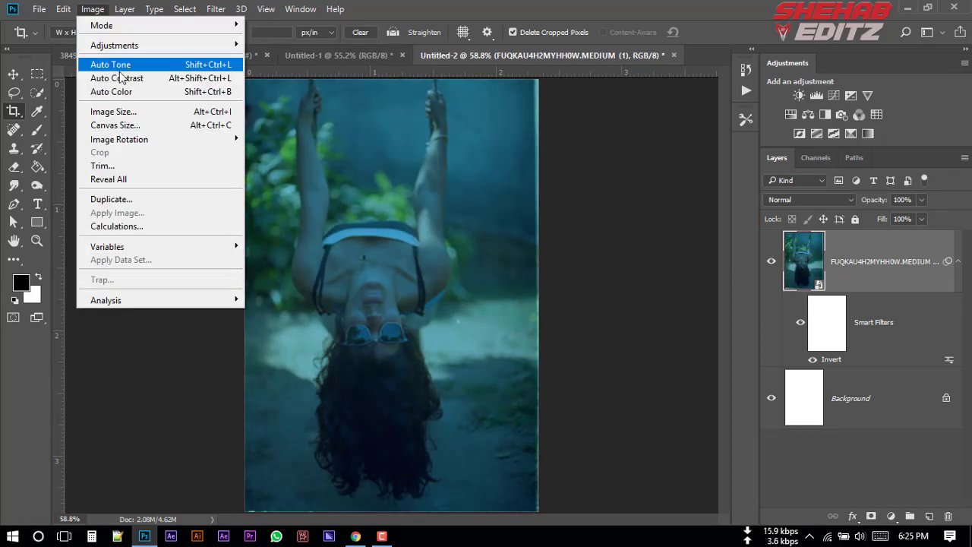
pyautogui.click(133, 93)
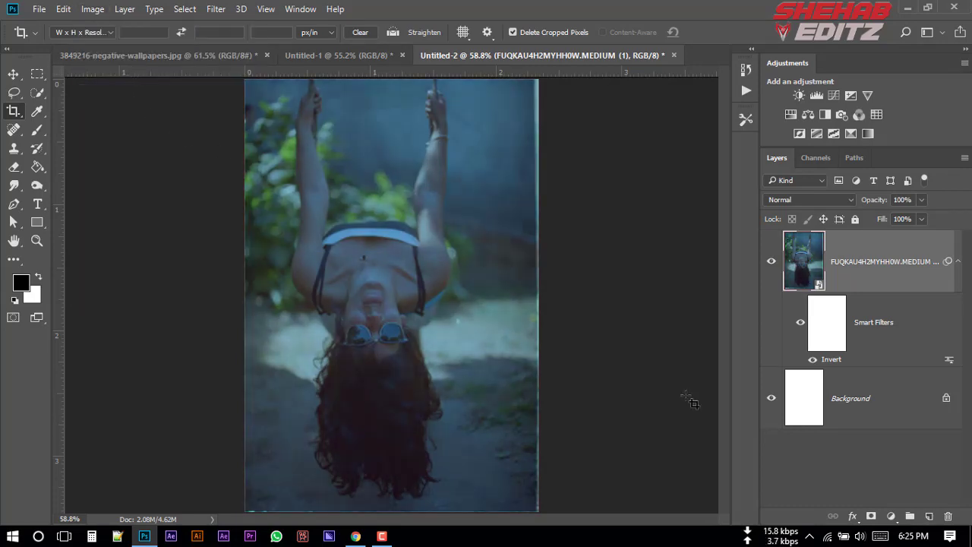
# Add a Curves adjustment layer above the image and enlarge its settings area to show the whole graph
pyautogui.click(890, 516)
pyautogui.click(887, 293)
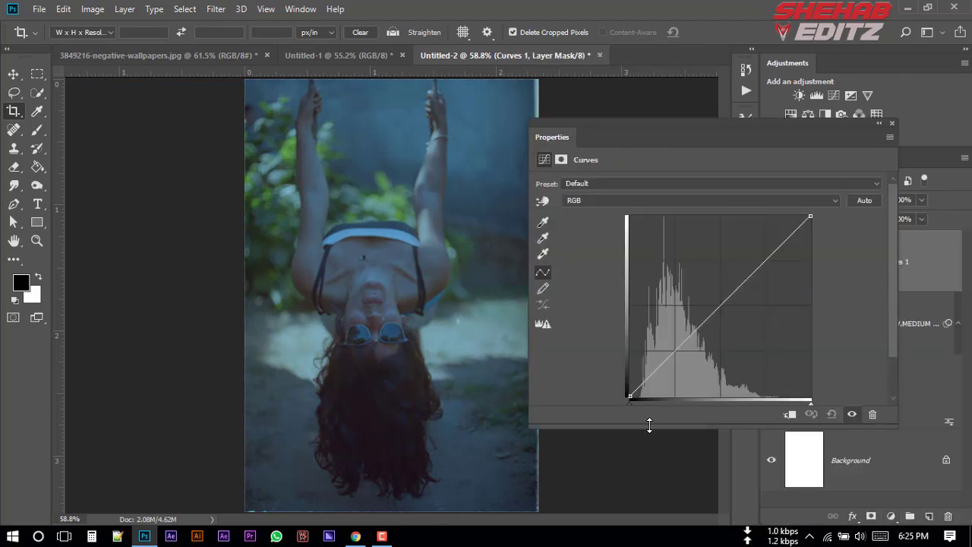
pyautogui.moveTo(649, 423); pyautogui.dragTo(647, 465)
pyautogui.moveTo(630, 408)
pyautogui.mouseDown()
pyautogui.moveTo(660, 410)
pyautogui.moveTo(642, 412)
pyautogui.mouseUp()
pyautogui.click(812, 407)
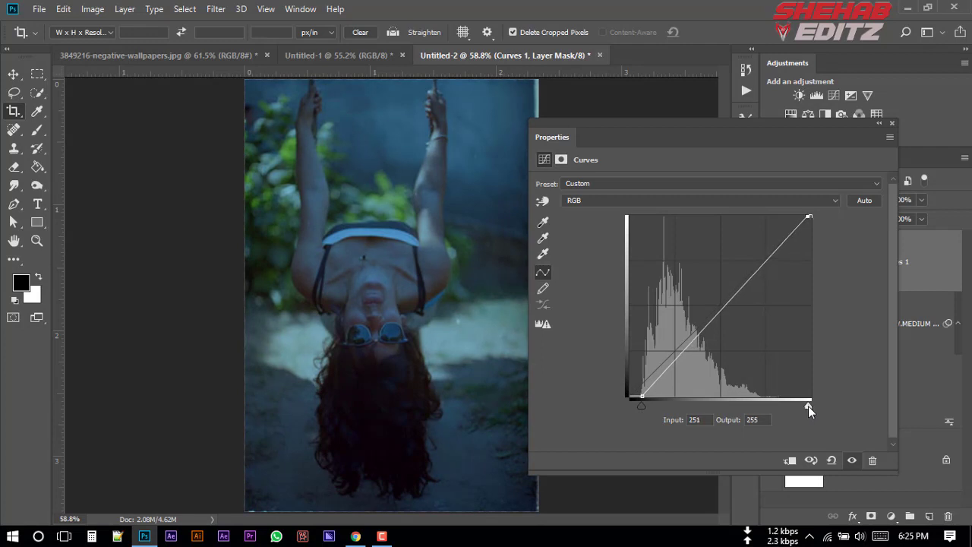
pyautogui.moveTo(806, 407); pyautogui.dragTo(803, 407)
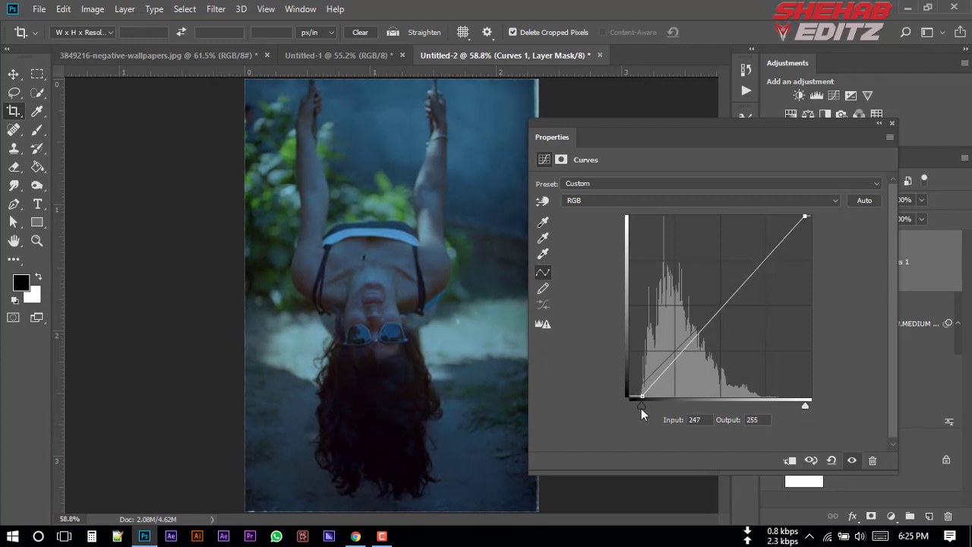
pyautogui.moveTo(641, 408); pyautogui.dragTo(589, 419)
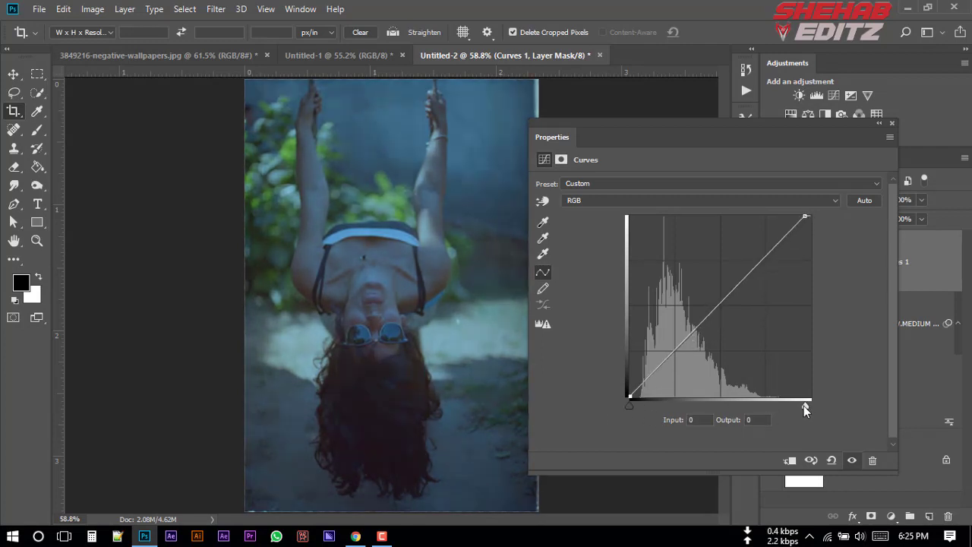
pyautogui.moveTo(805, 405); pyautogui.dragTo(852, 408)
# Set the Curves Blue channel's black point input to 19 and its white point input to 221
pyautogui.click(605, 201)
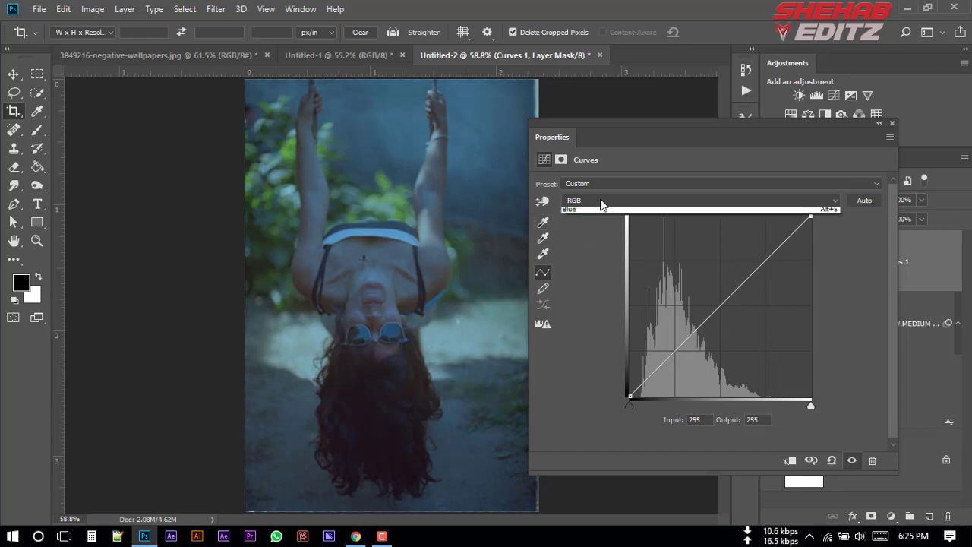
pyautogui.click(600, 240)
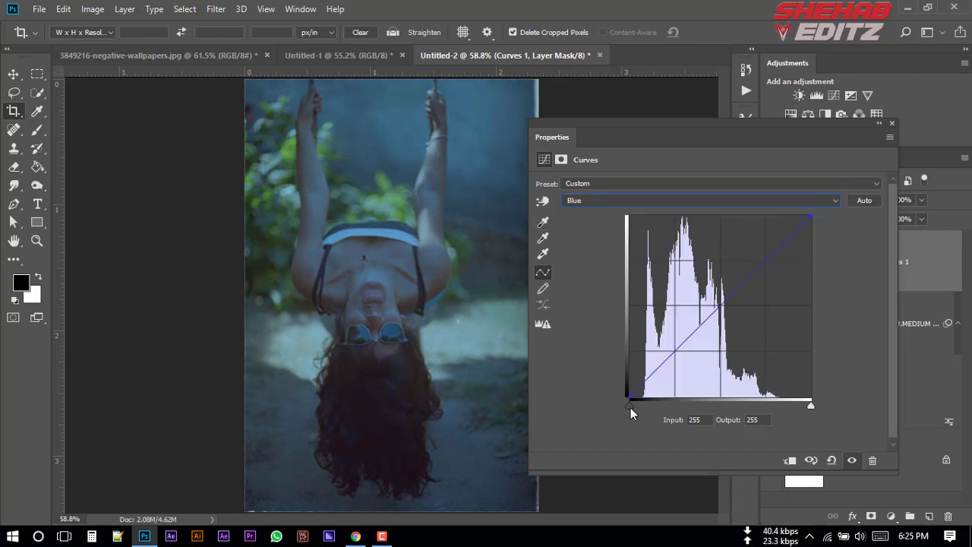
pyautogui.moveTo(630, 407); pyautogui.dragTo(644, 412)
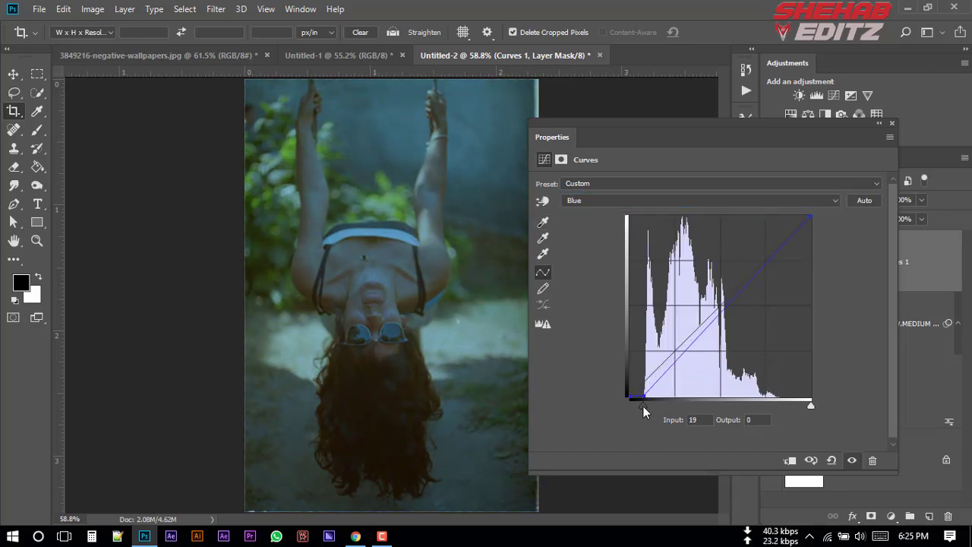
pyautogui.moveTo(810, 405); pyautogui.dragTo(787, 406)
# Set the Curves Green channel's black point input to 13 and its white point input to 240
pyautogui.click(620, 203)
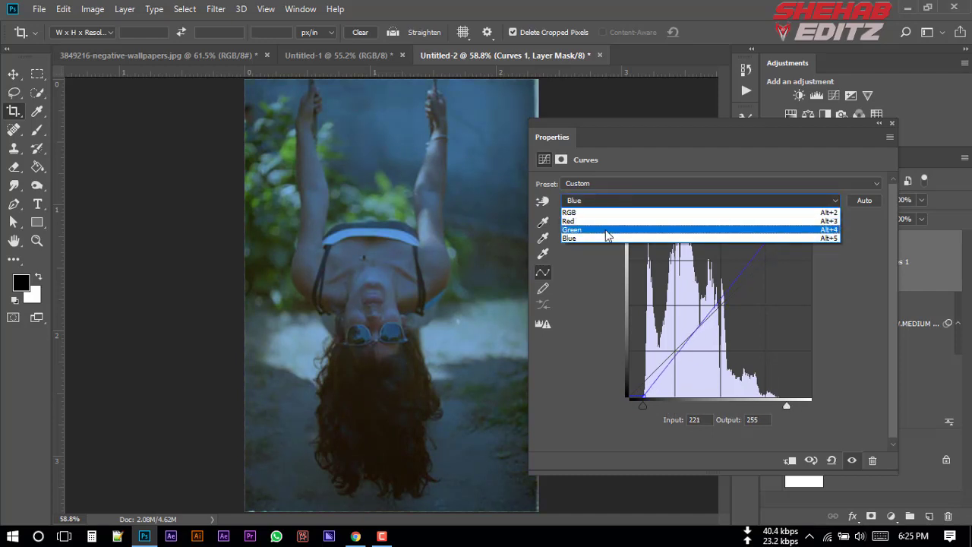
pyautogui.click(623, 229)
pyautogui.moveTo(629, 406)
pyautogui.mouseDown()
pyautogui.moveTo(652, 406)
pyautogui.moveTo(639, 405)
pyautogui.mouseUp()
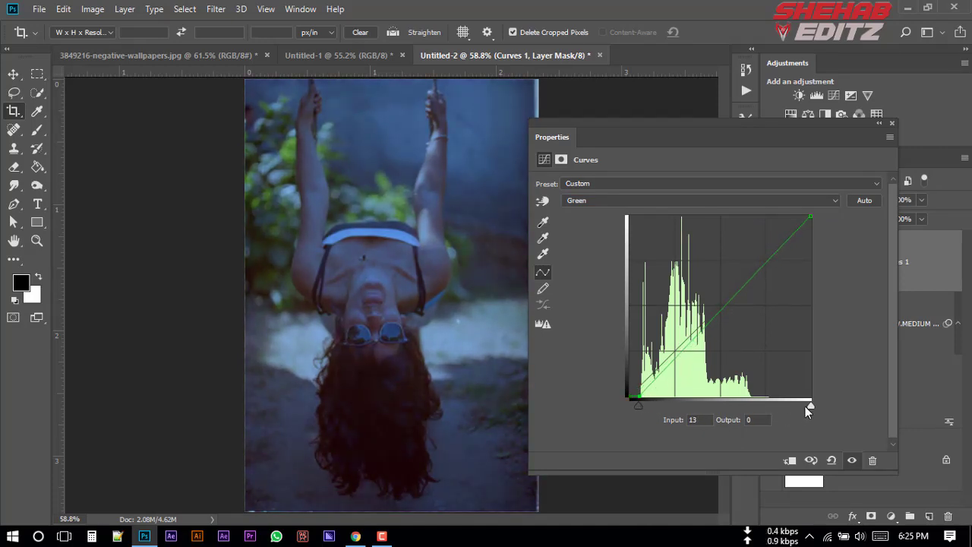
pyautogui.moveTo(810, 405); pyautogui.dragTo(801, 405)
# Set the Curves Red channel's black point input to 21, move its white point slightly inward, and close the curve settings
pyautogui.click(635, 203)
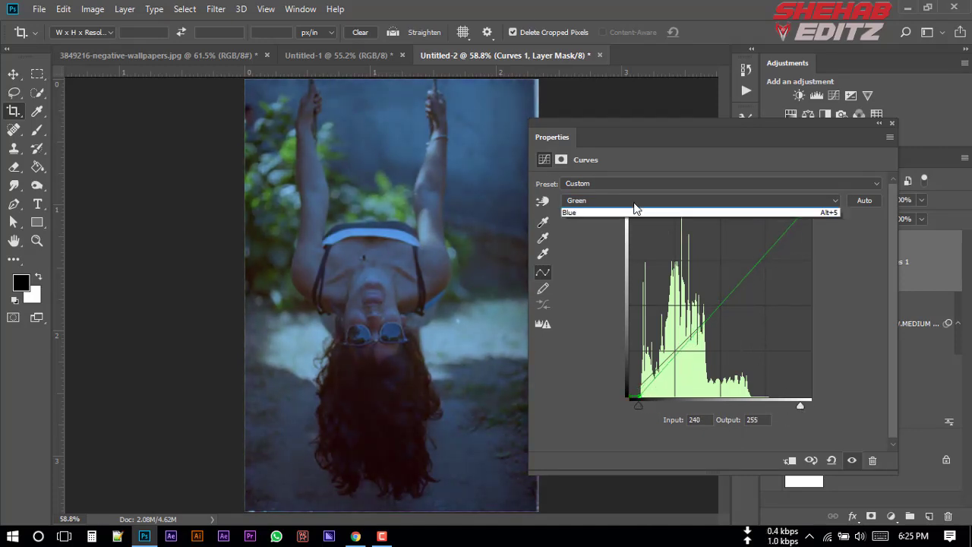
pyautogui.click(613, 222)
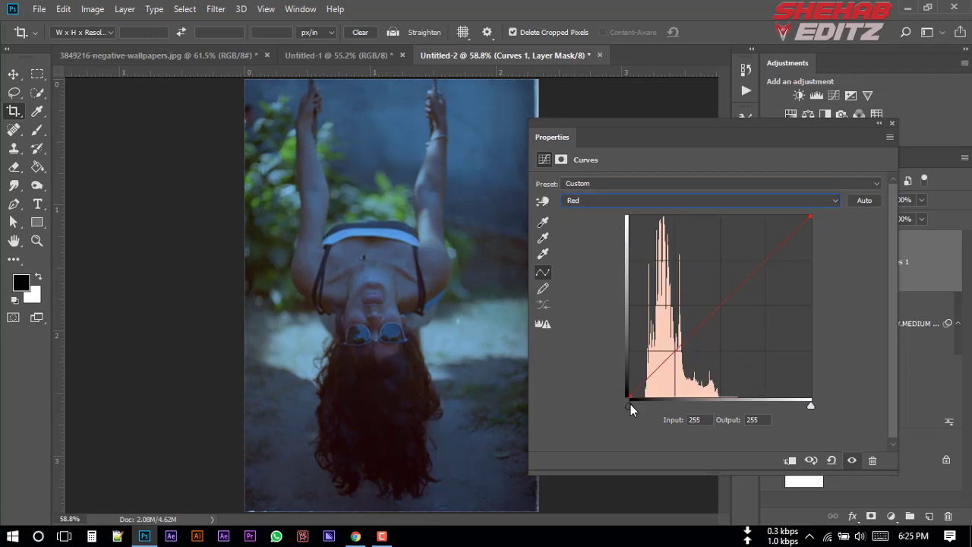
pyautogui.moveTo(630, 407)
pyautogui.mouseDown()
pyautogui.moveTo(654, 406)
pyautogui.moveTo(644, 405)
pyautogui.mouseUp()
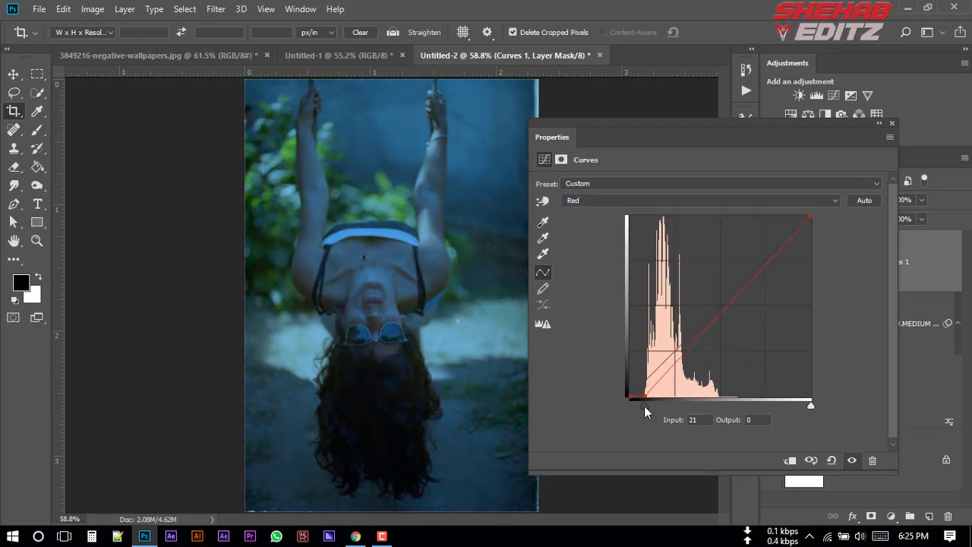
pyautogui.moveTo(811, 405); pyautogui.dragTo(799, 405)
pyautogui.click(893, 122)
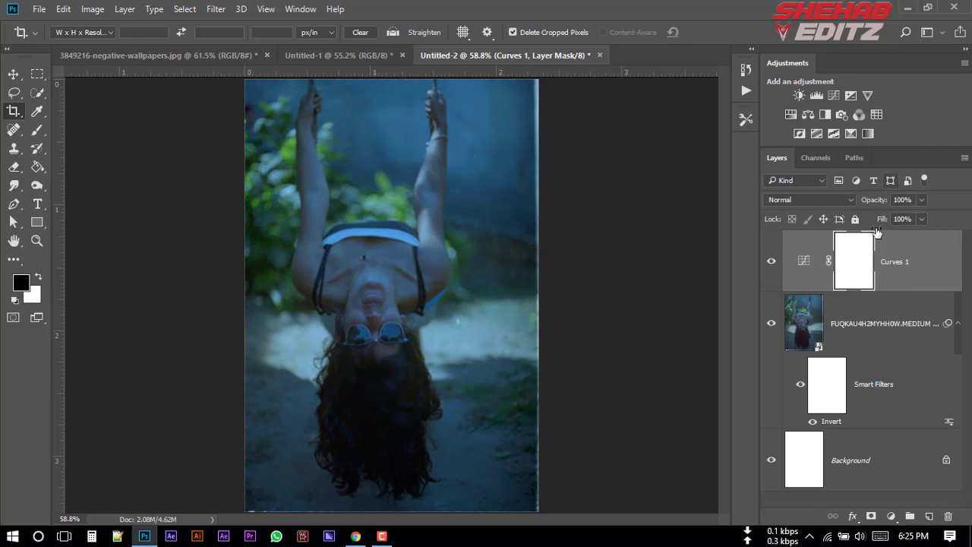
# Add a Color Balance adjustment layer with midtones at Cyan-Red +15, Magenta-Green +6 and Yellow-Blue -18
pyautogui.click(892, 517)
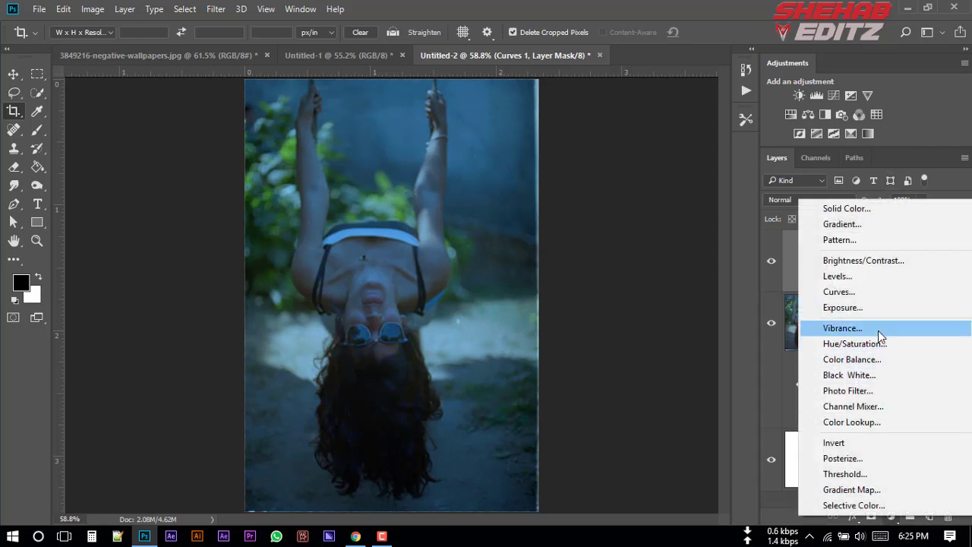
pyautogui.click(828, 360)
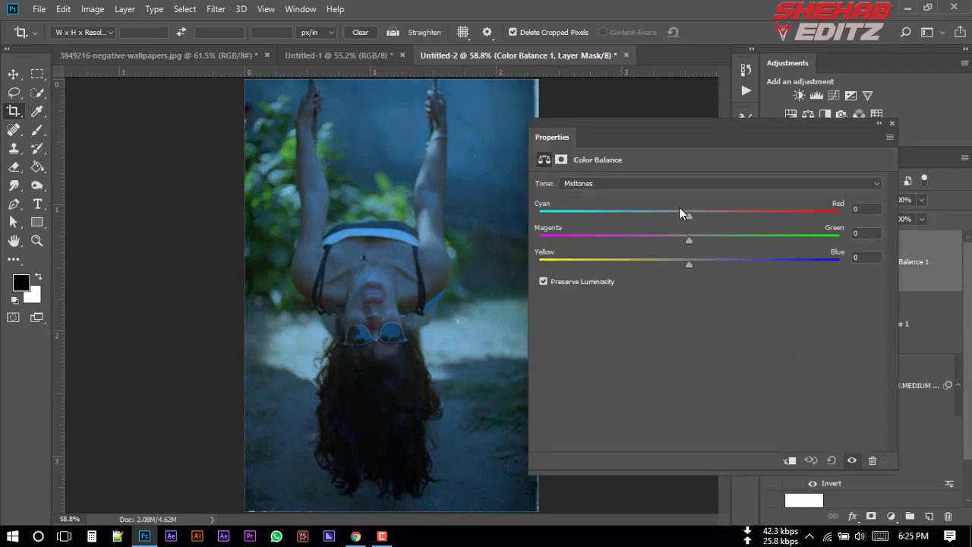
pyautogui.moveTo(723, 215); pyautogui.dragTo(716, 246)
pyautogui.moveTo(715, 243); pyautogui.dragTo(699, 244)
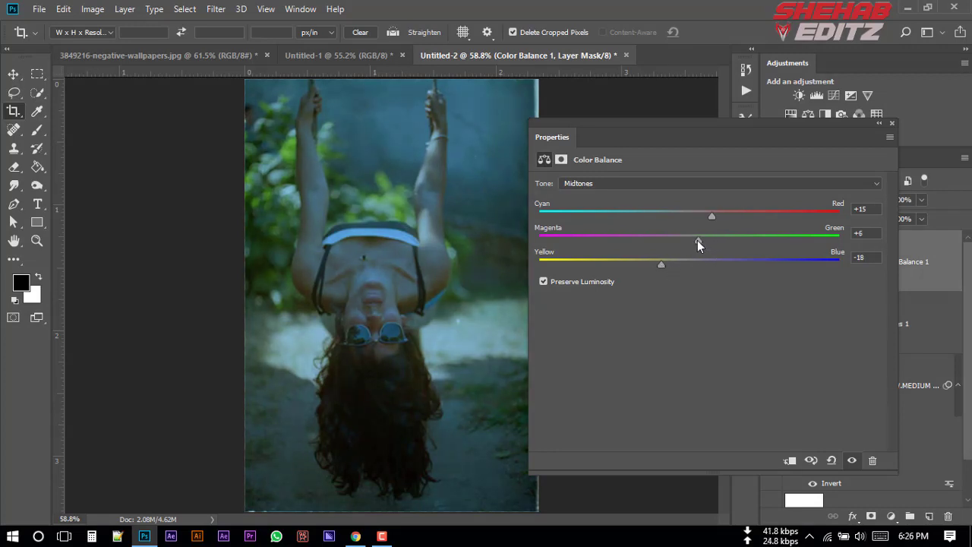
# Set the Color Balance shadows to Cyan-Red +9, shift them slightly towards magenta, and close the settings
pyautogui.click(632, 184)
pyautogui.click(625, 200)
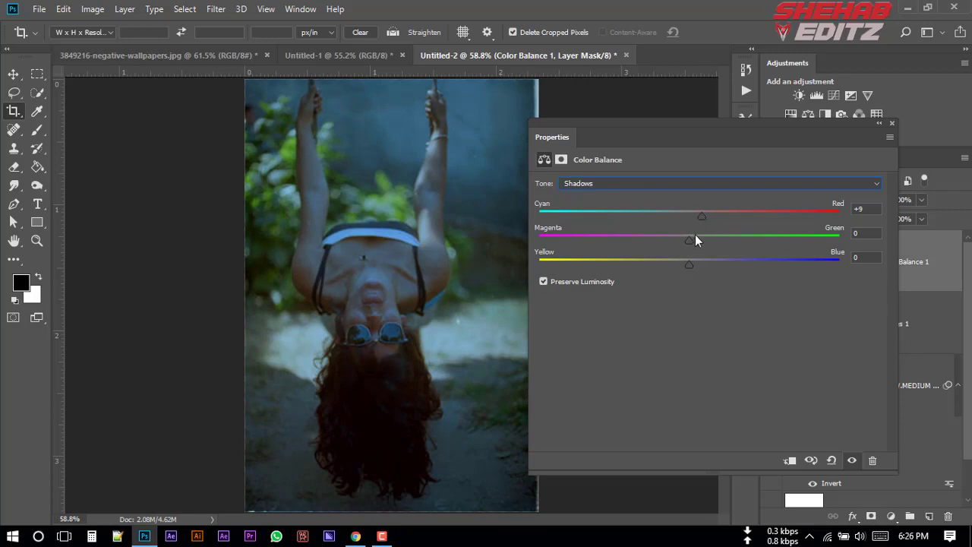
pyautogui.moveTo(689, 240); pyautogui.dragTo(680, 241)
pyautogui.moveTo(689, 252); pyautogui.dragTo(685, 246)
pyautogui.click(890, 244)
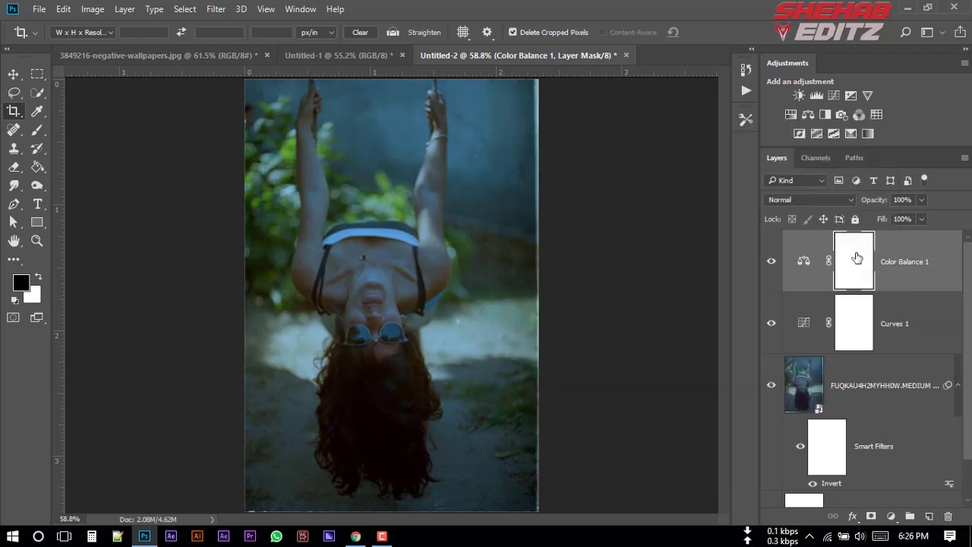
# Create a new layer at the top of the stack and fill it with the merged image using Apply Image
pyautogui.click(929, 516)
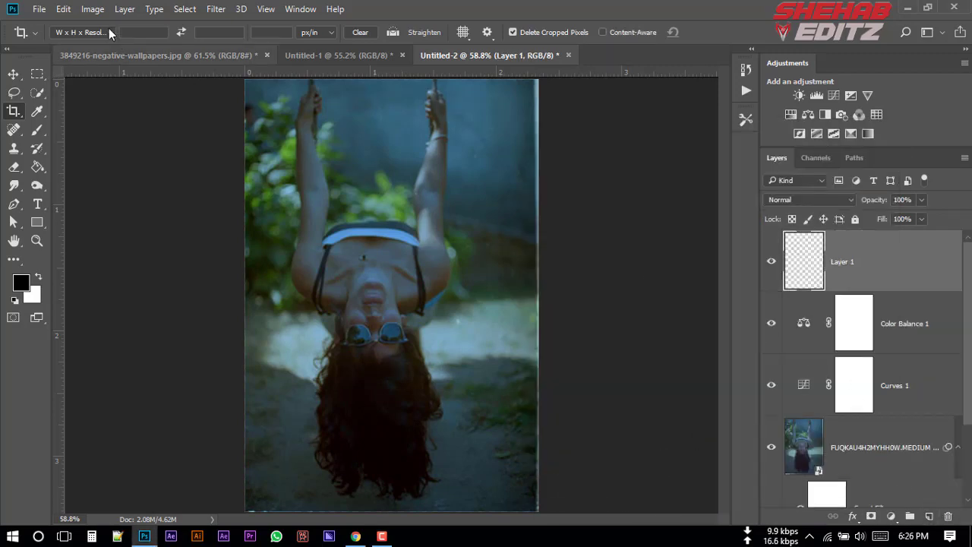
pyautogui.click(91, 10)
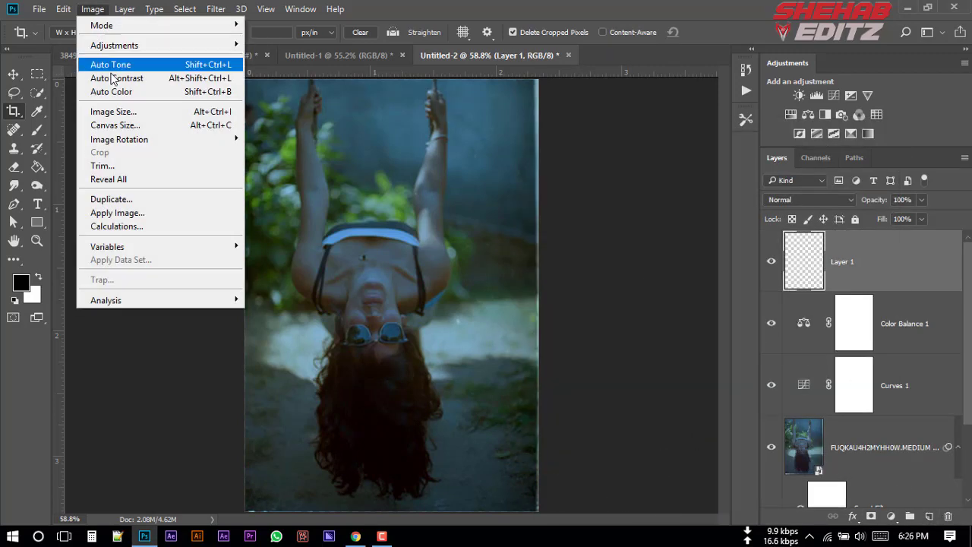
pyautogui.click(113, 213)
pyautogui.click(614, 146)
pyautogui.press('c')
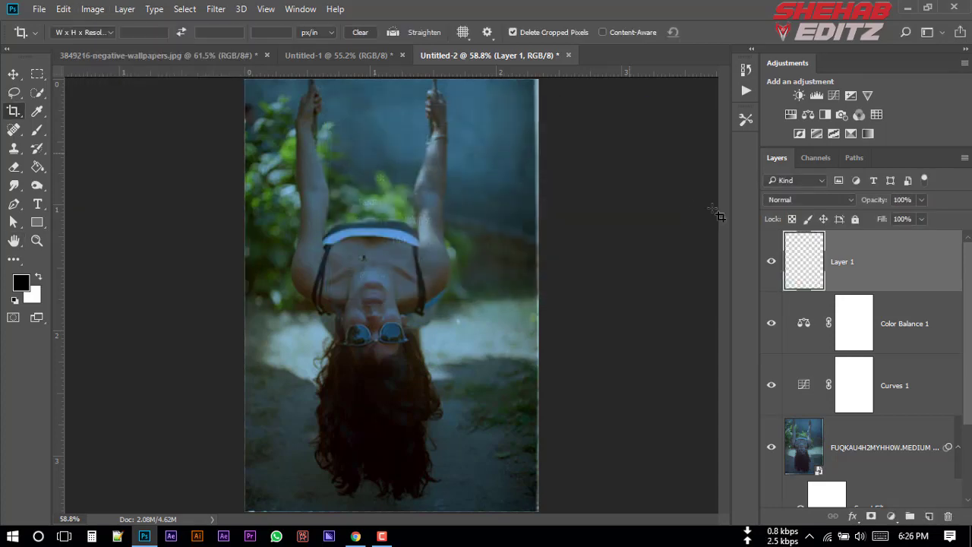
# Open the merged layer in the Camera Raw Filter and set Contrast +12, Clarity +12 and Shadows +46
pyautogui.click(216, 9)
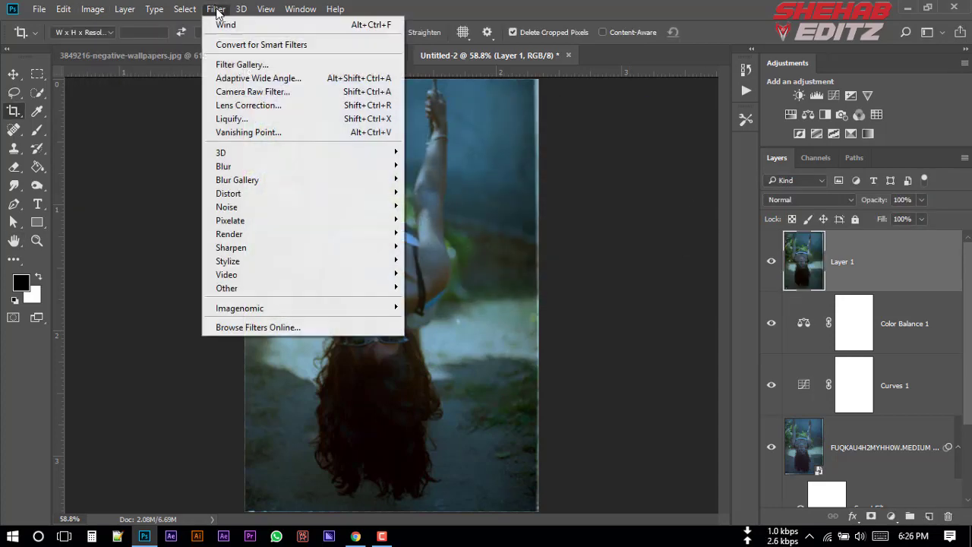
pyautogui.click(253, 91)
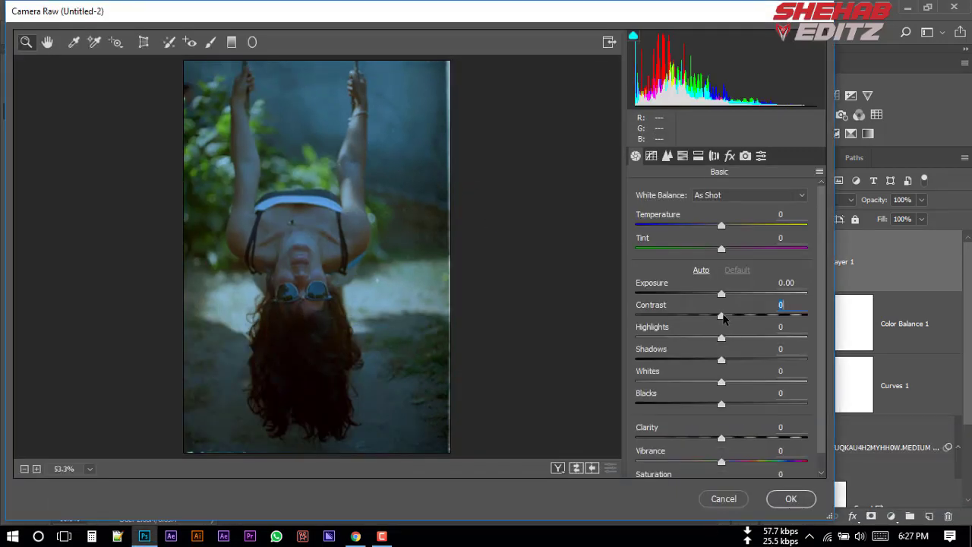
pyautogui.moveTo(724, 319); pyautogui.dragTo(733, 316)
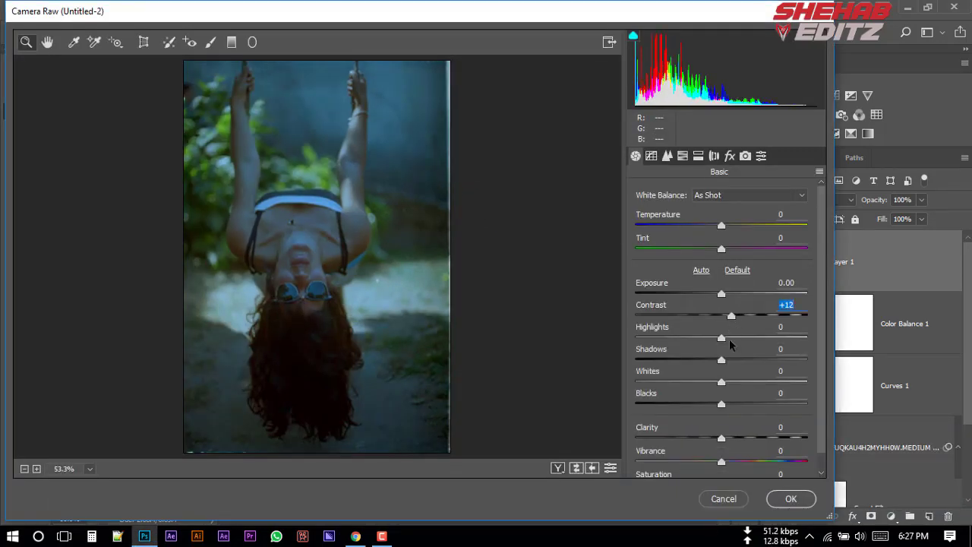
pyautogui.moveTo(720, 444); pyautogui.dragTo(731, 444)
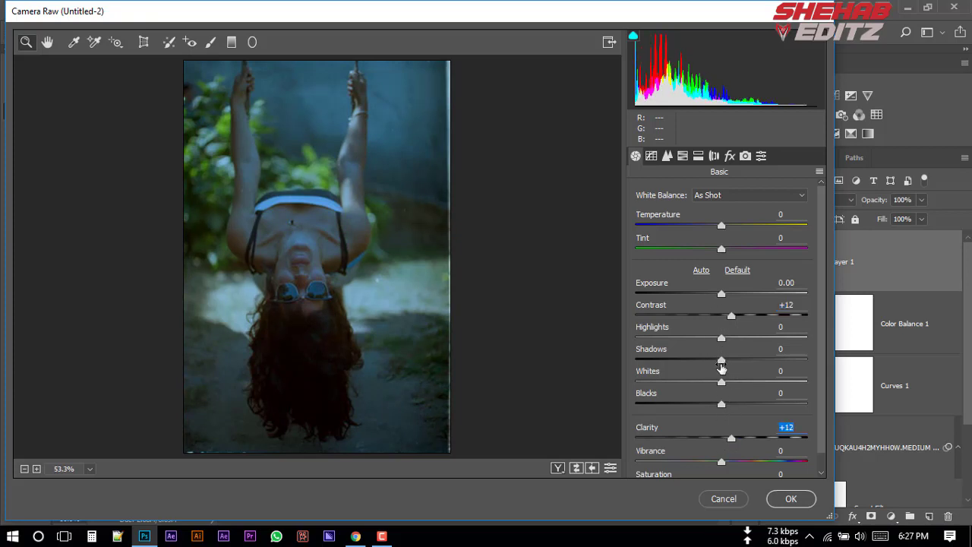
pyautogui.moveTo(723, 363); pyautogui.dragTo(763, 366)
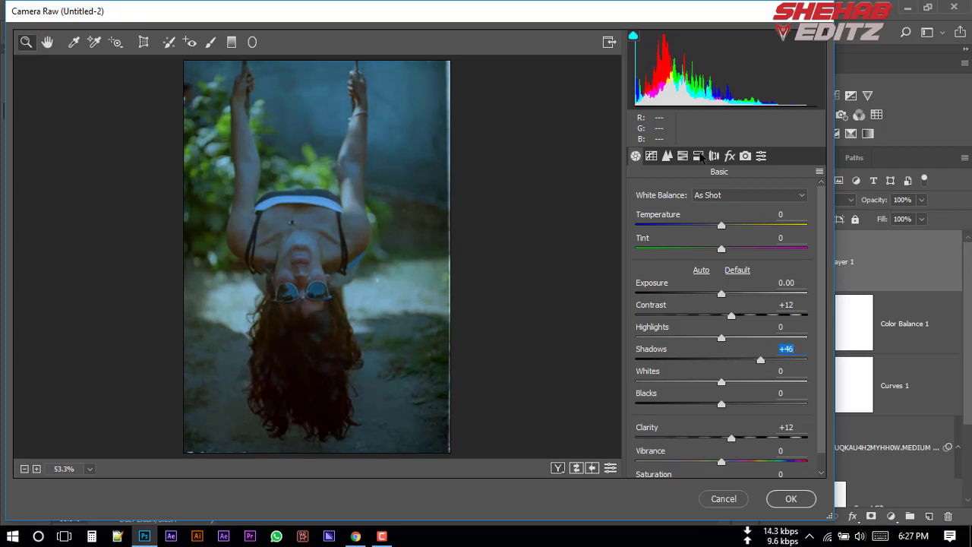
# Set the HSL luminance of Oranges to +27 and Greens to -28, and apply the Camera Raw changes
pyautogui.click(698, 156)
pyautogui.click(689, 158)
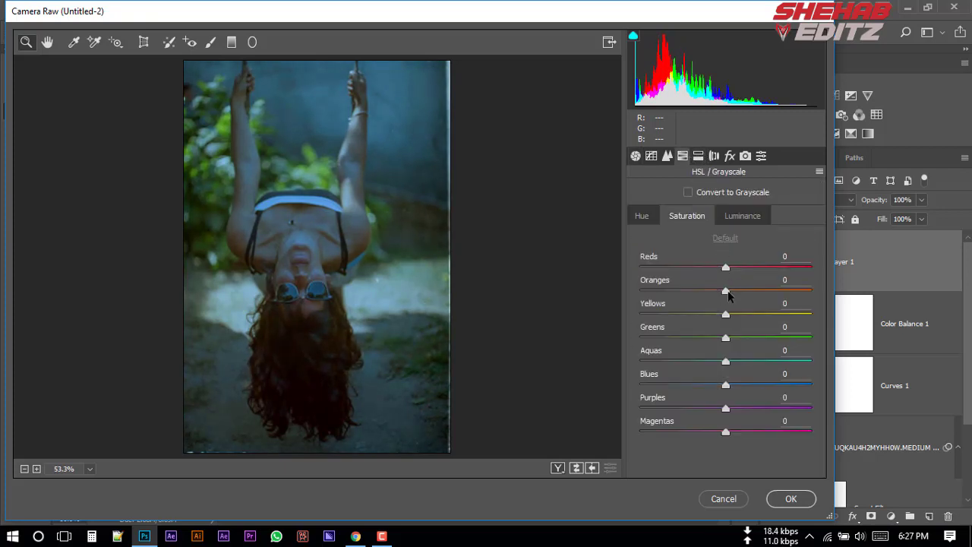
pyautogui.click(743, 216)
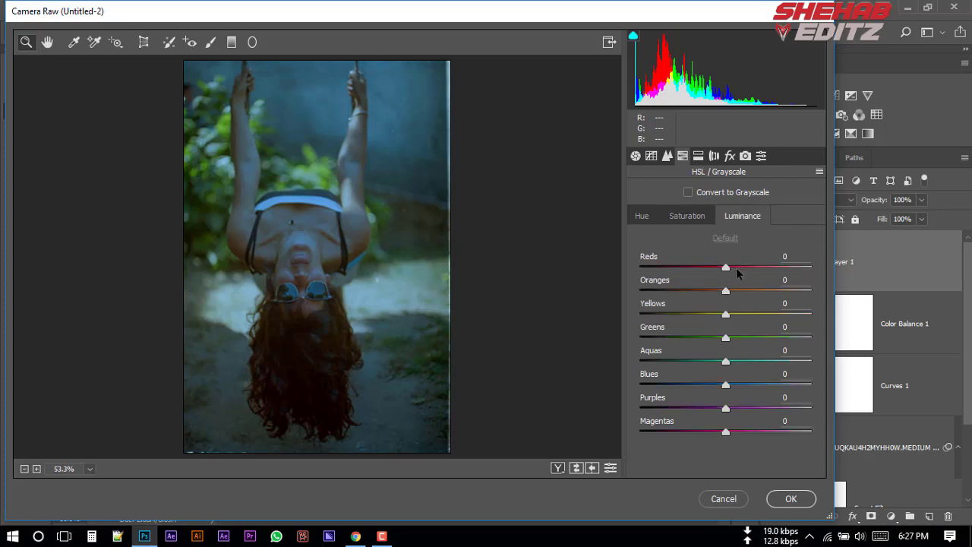
pyautogui.moveTo(750, 294); pyautogui.dragTo(748, 293)
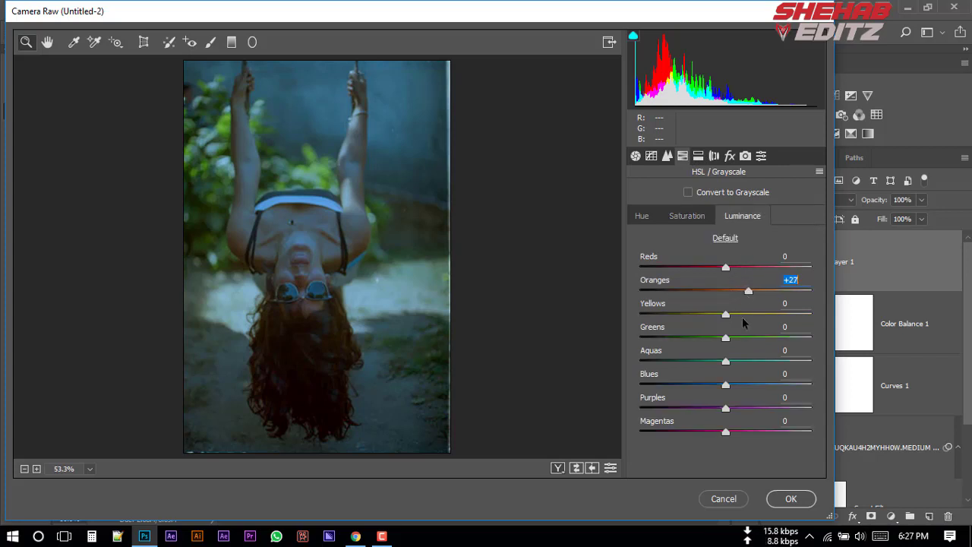
pyautogui.moveTo(725, 339); pyautogui.dragTo(701, 340)
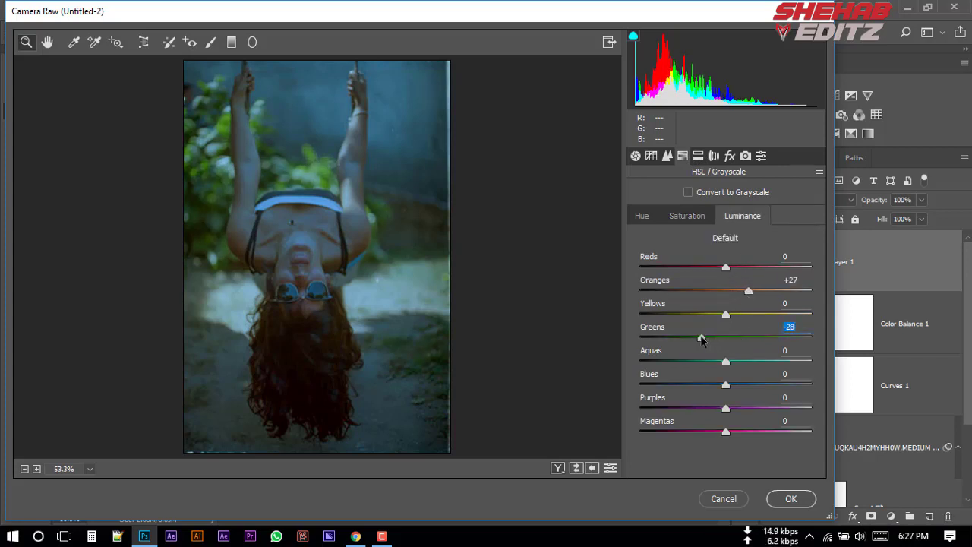
pyautogui.click(730, 362)
pyautogui.click(787, 502)
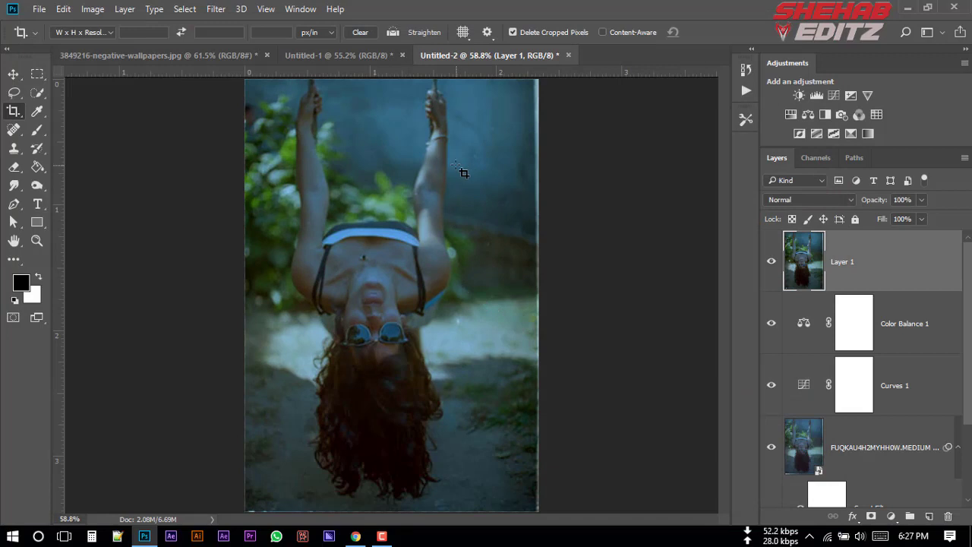
# Switch to the Untitled-1 kitchen negative, duplicate Layer 1 and invert the copy's colours
pyautogui.click(338, 55)
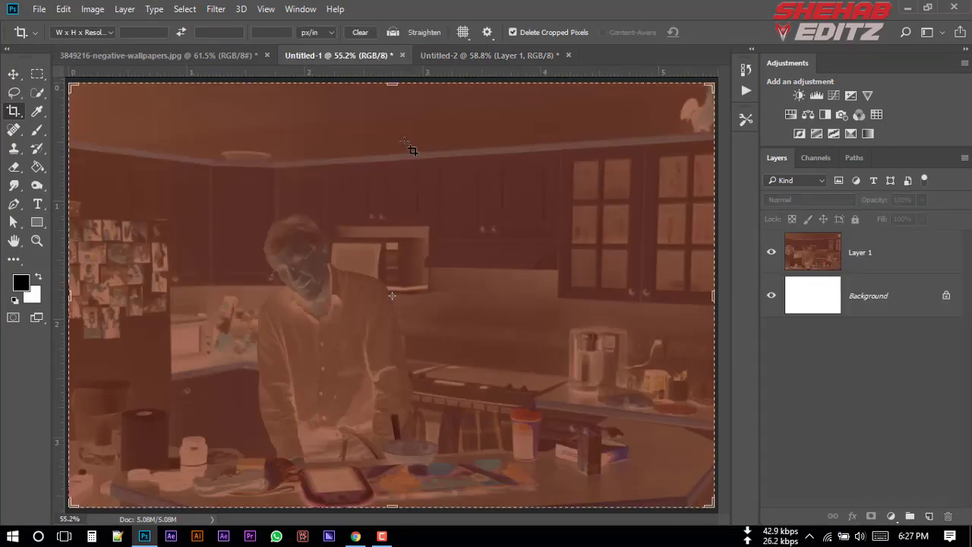
pyautogui.click(828, 260)
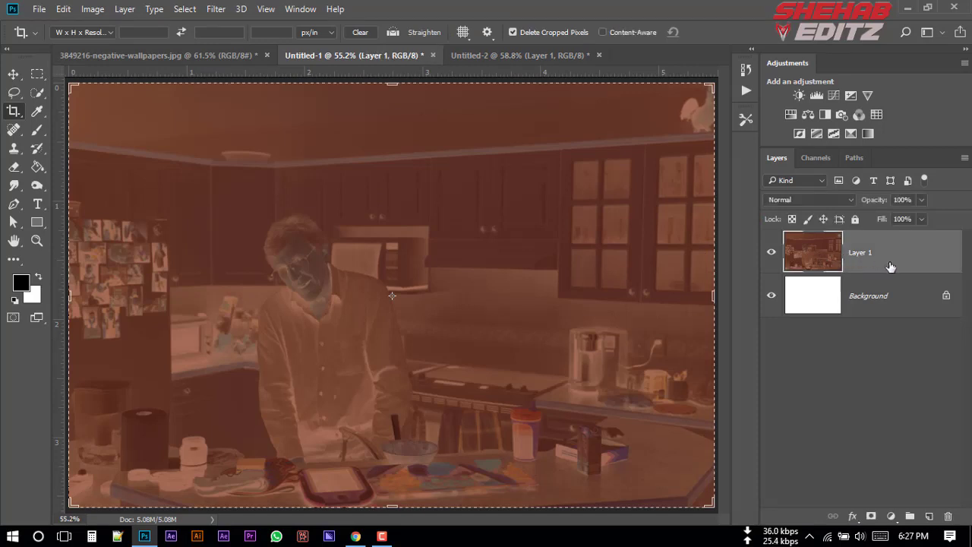
pyautogui.moveTo(889, 266); pyautogui.dragTo(929, 516)
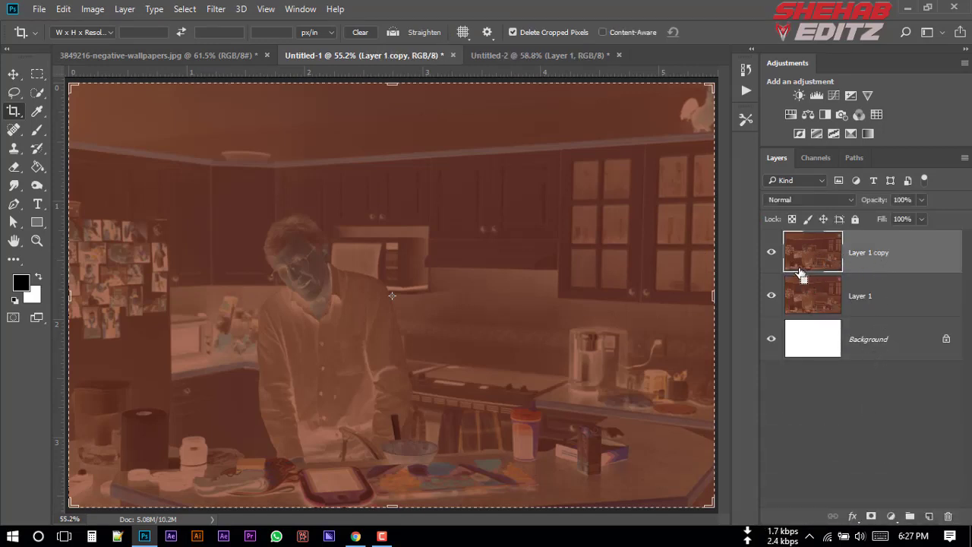
pyautogui.hotkey('ctrl', 'i')
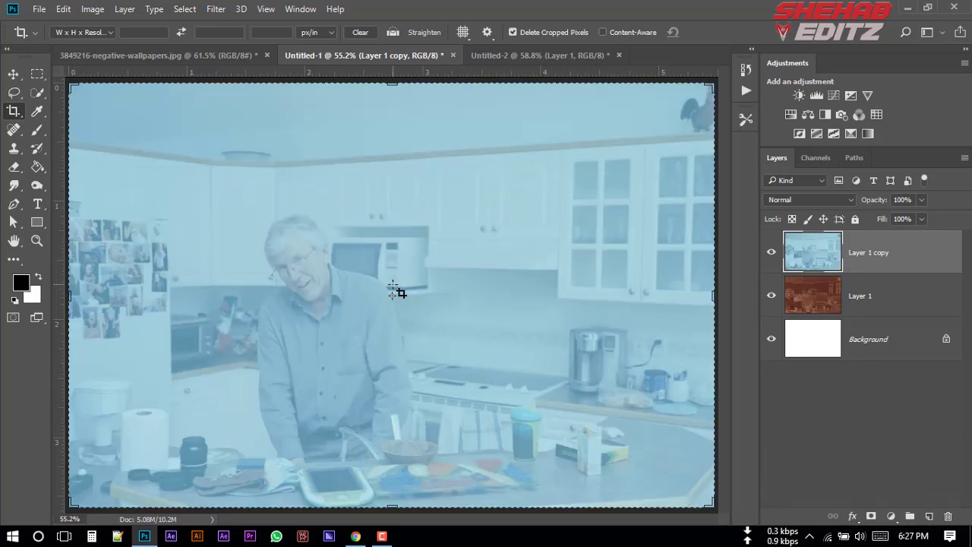
# Apply Auto Tone and Auto Color to the inverted kitchen layer copy
pyautogui.click(92, 9)
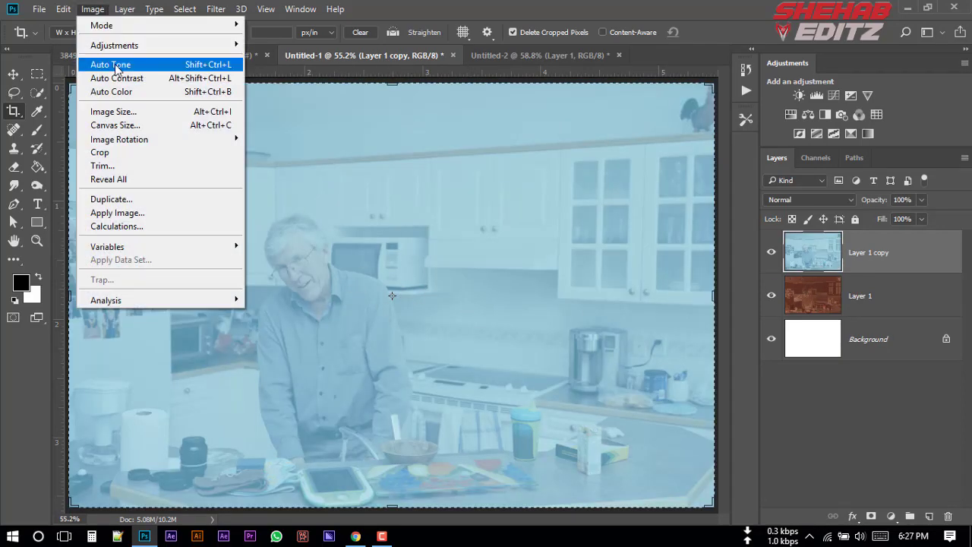
pyautogui.click(114, 66)
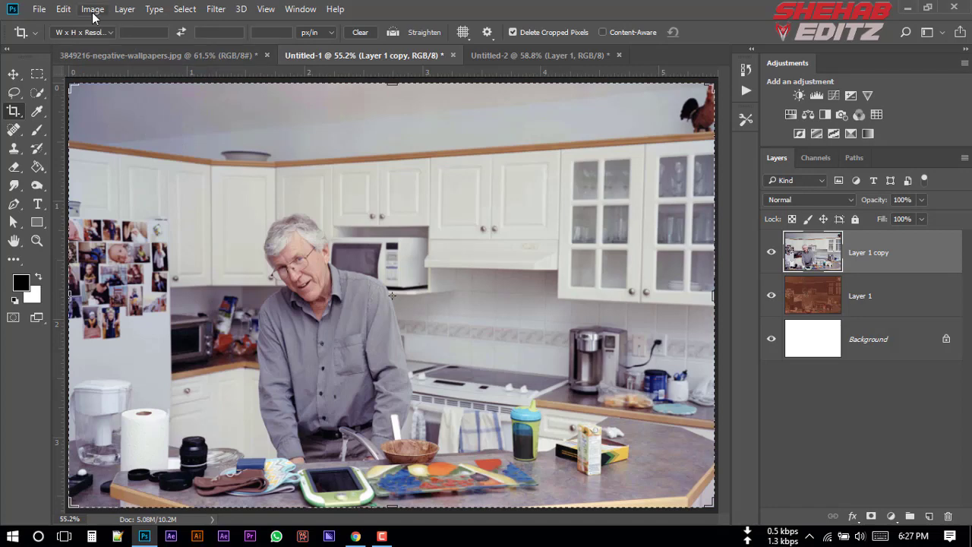
pyautogui.click(93, 9)
pyautogui.click(124, 91)
# Add a Curves adjustment layer above the inverted kitchen copy and set the Blue channel's black point input to 40 and white point input to 248
pyautogui.click(872, 517)
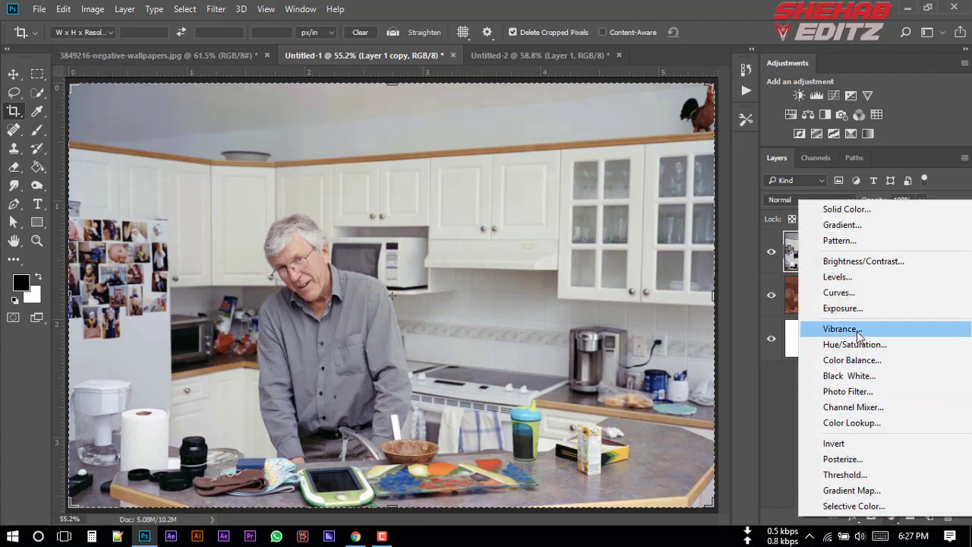
pyautogui.click(843, 293)
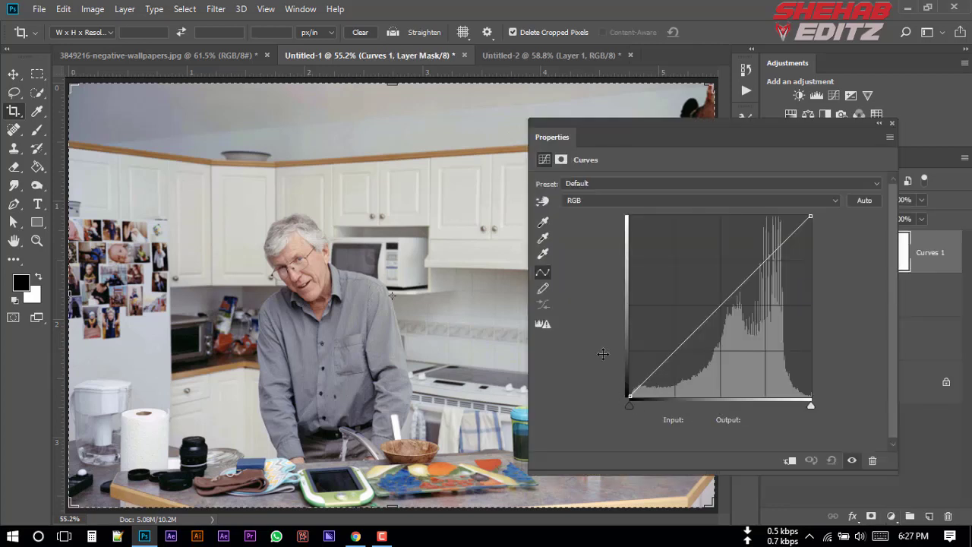
pyautogui.moveTo(650, 475); pyautogui.dragTo(650, 522)
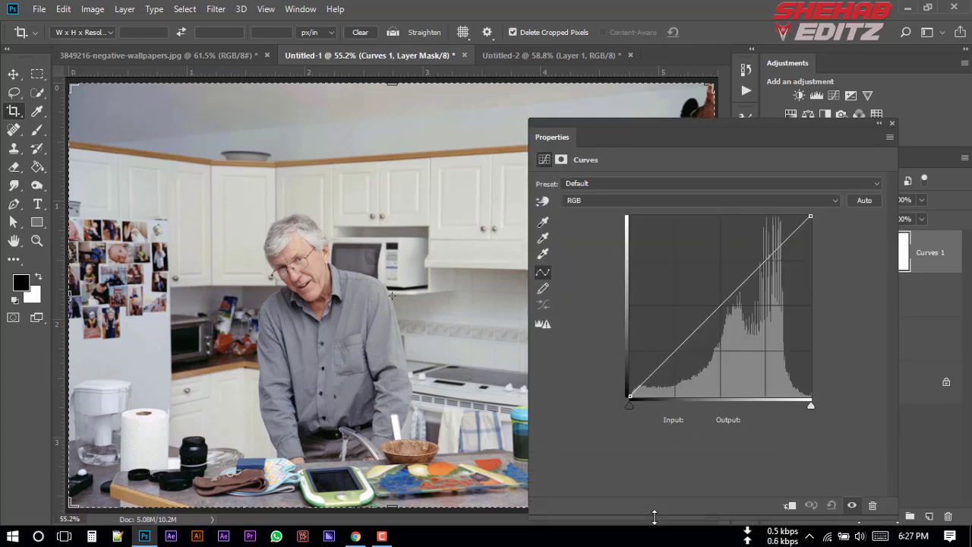
pyautogui.click(610, 200)
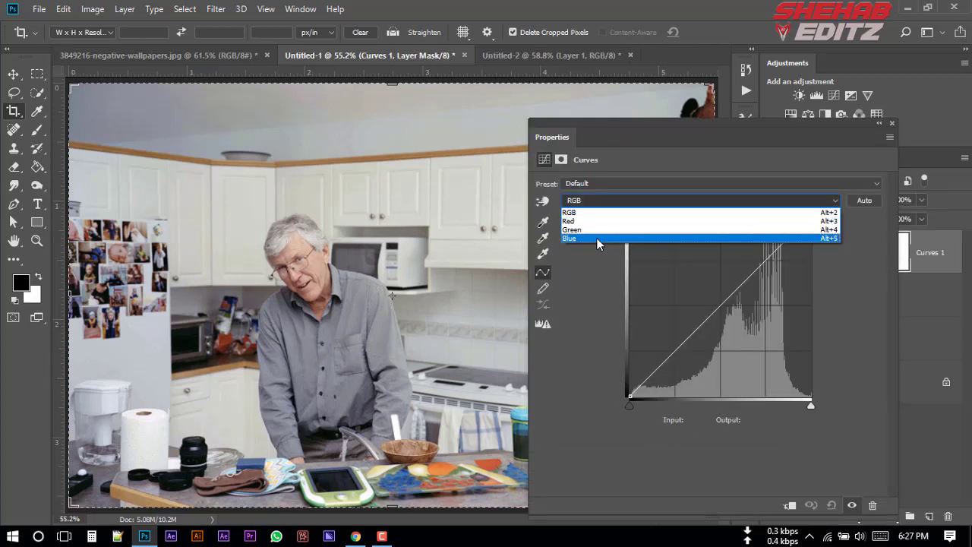
pyautogui.click(596, 237)
pyautogui.moveTo(630, 406); pyautogui.dragTo(658, 407)
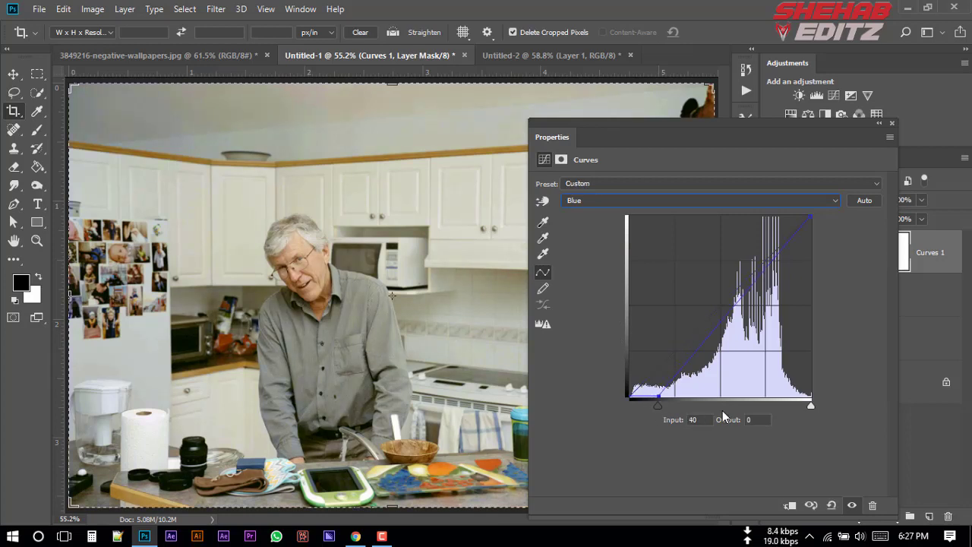
pyautogui.moveTo(811, 405); pyautogui.dragTo(806, 406)
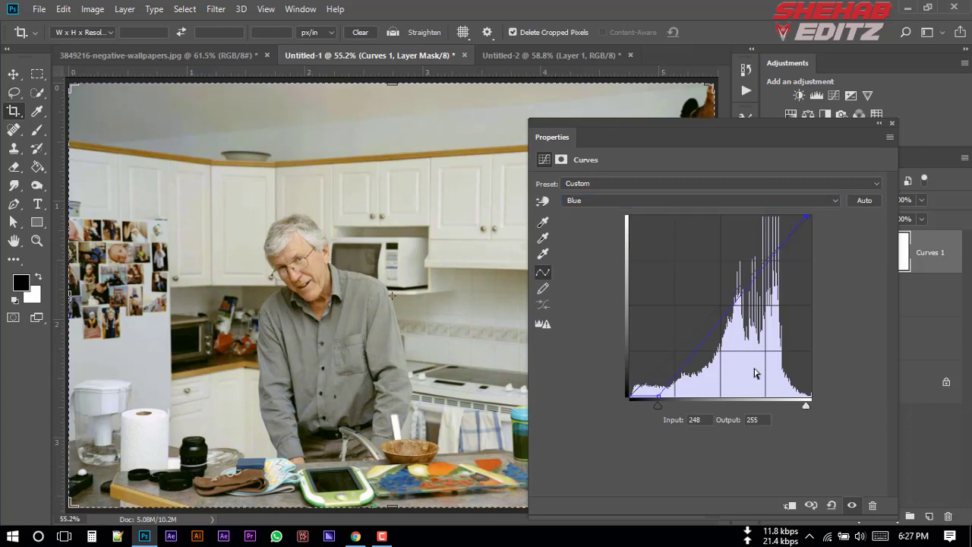
# Set the Green channel's black point input to 18 and pull its white point slightly inward
pyautogui.click(616, 202)
pyautogui.click(598, 230)
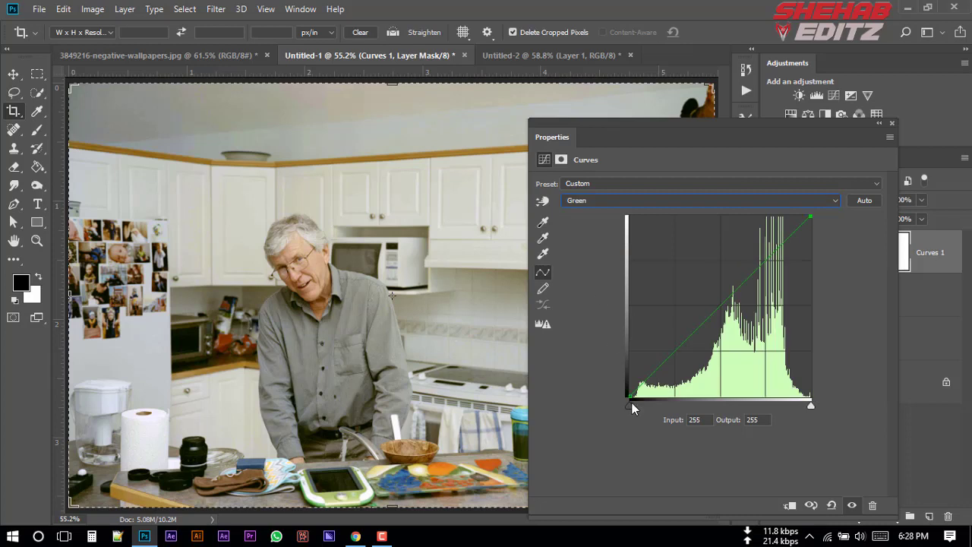
pyautogui.moveTo(630, 406); pyautogui.dragTo(642, 406)
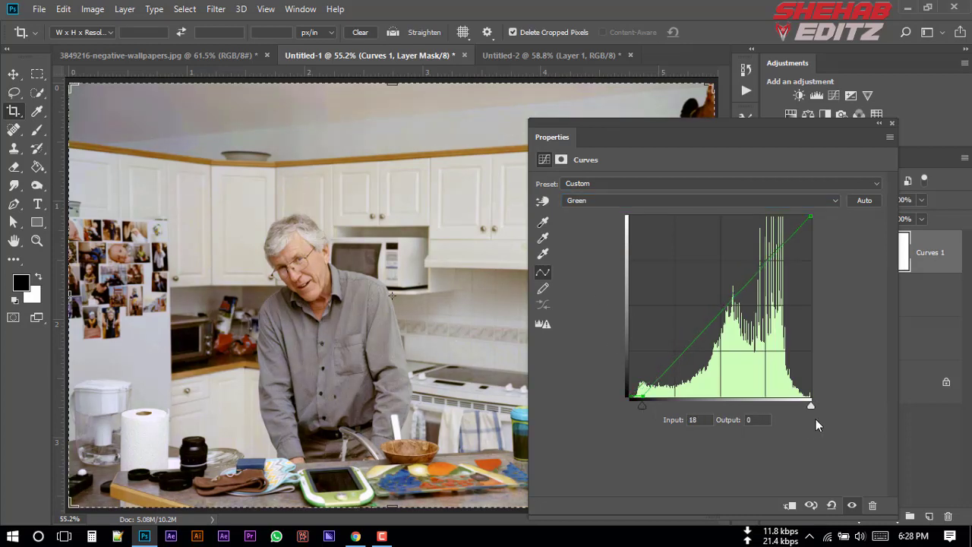
pyautogui.moveTo(813, 405); pyautogui.dragTo(809, 406)
# Set the Red channel's black point input to 8 and its white point input to 246
pyautogui.click(605, 200)
pyautogui.click(596, 216)
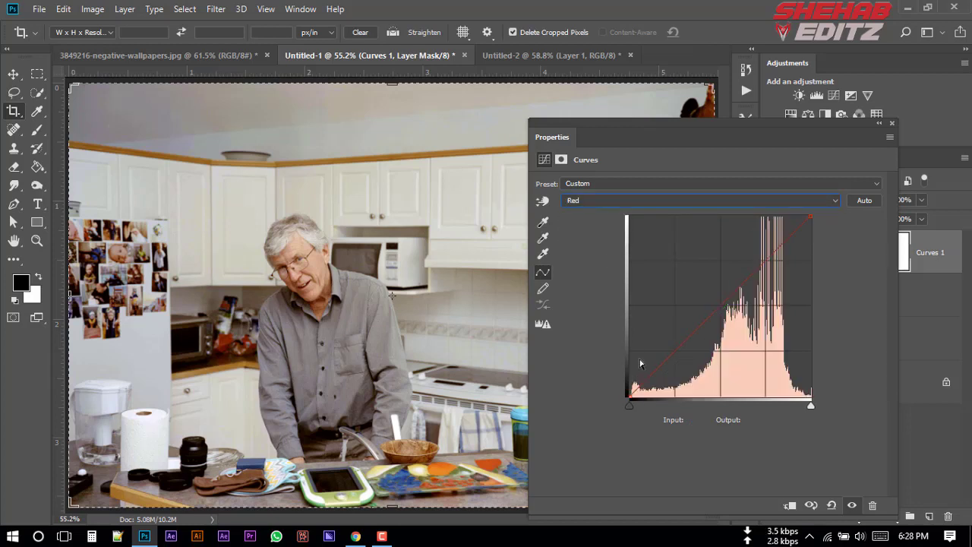
pyautogui.moveTo(630, 404); pyautogui.dragTo(635, 405)
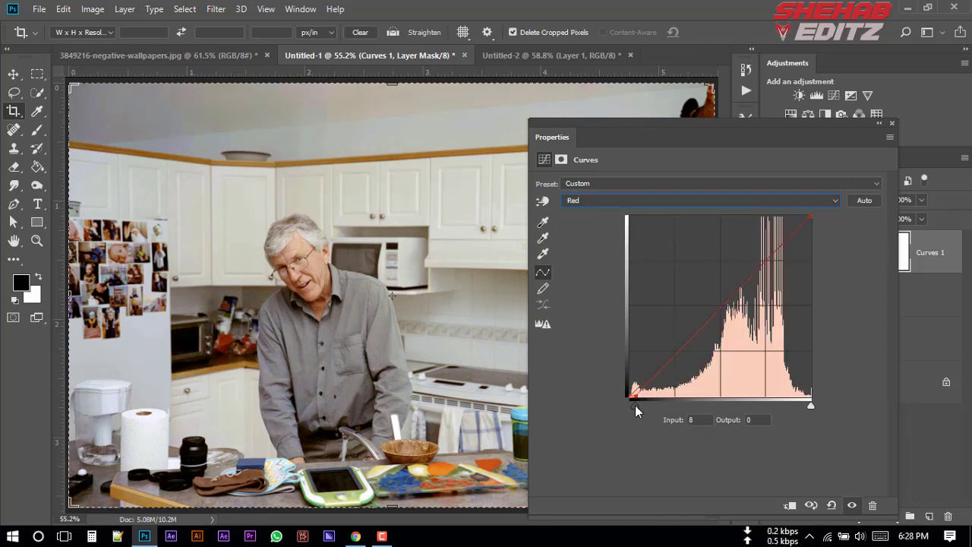
pyautogui.moveTo(811, 405); pyautogui.dragTo(805, 405)
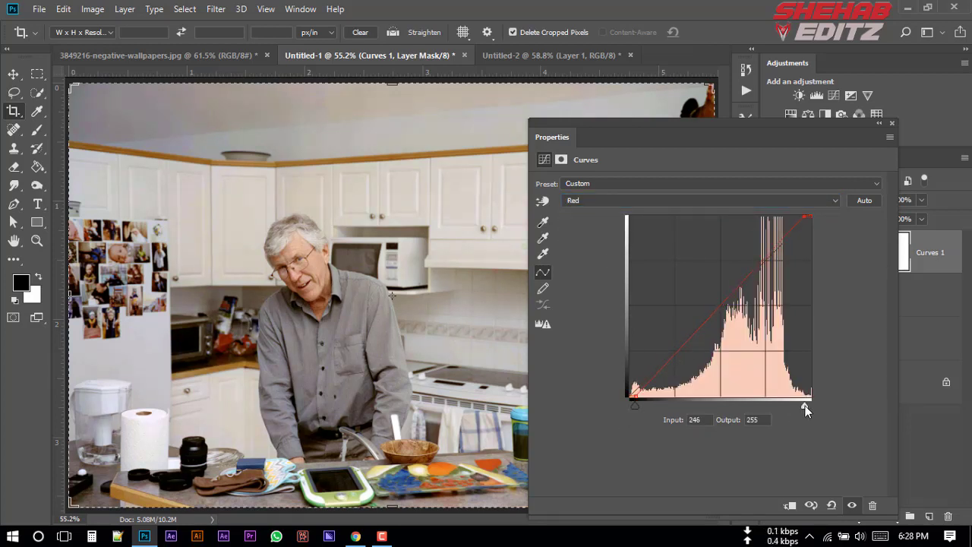
# Compare the photo with and without the Curves adjustment, and pull the Red channel's white point slightly further inward
pyautogui.click(851, 506)
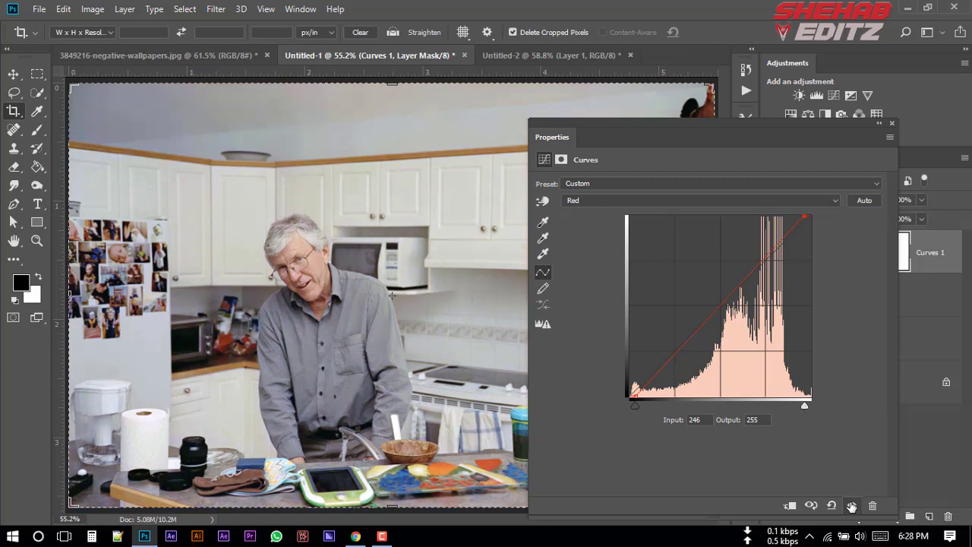
pyautogui.click(851, 505)
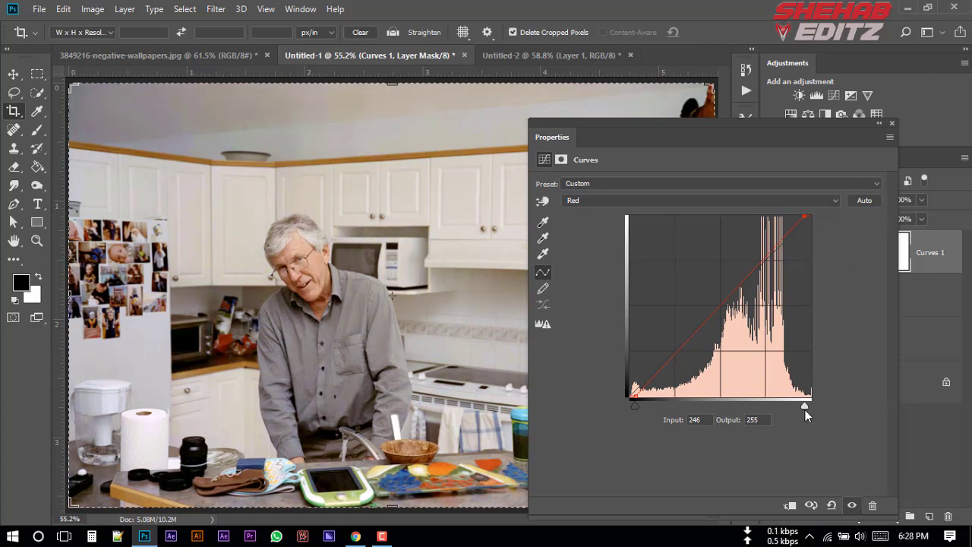
pyautogui.moveTo(804, 408); pyautogui.dragTo(797, 405)
# Set the Blue channel's white point input to 240, compare the photo with and without Curves, and close the adjustment's settings
pyautogui.click(599, 201)
pyautogui.click(592, 237)
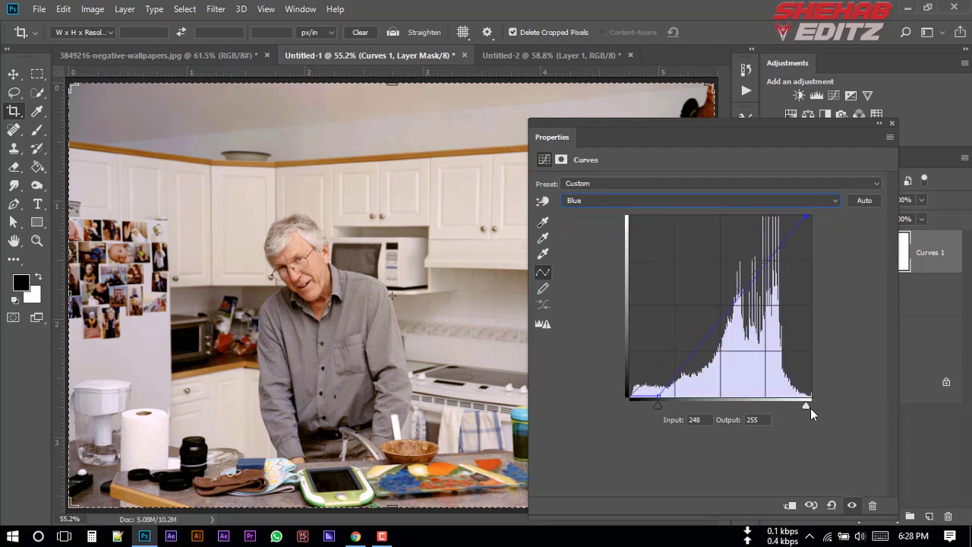
pyautogui.moveTo(810, 408); pyautogui.dragTo(800, 406)
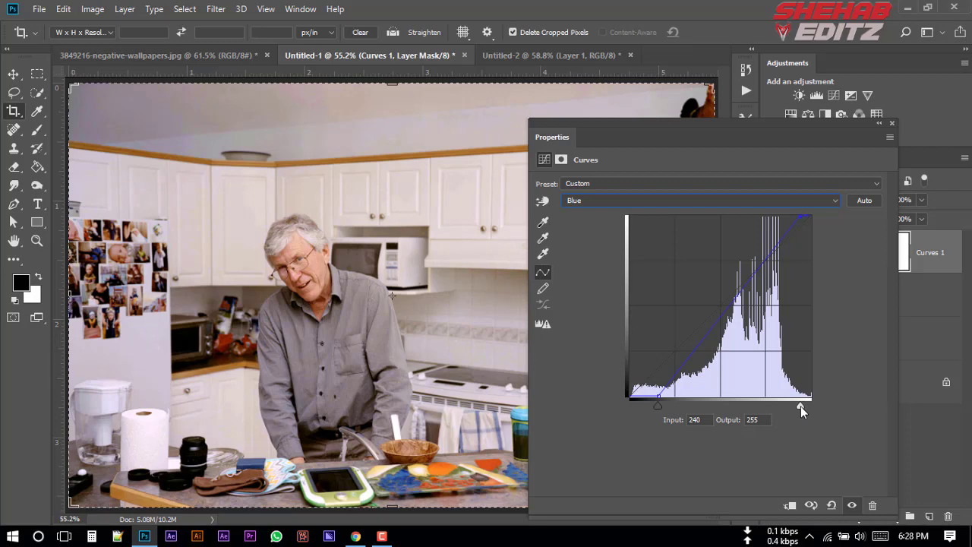
pyautogui.click(853, 506)
pyautogui.click(853, 507)
pyautogui.click(891, 124)
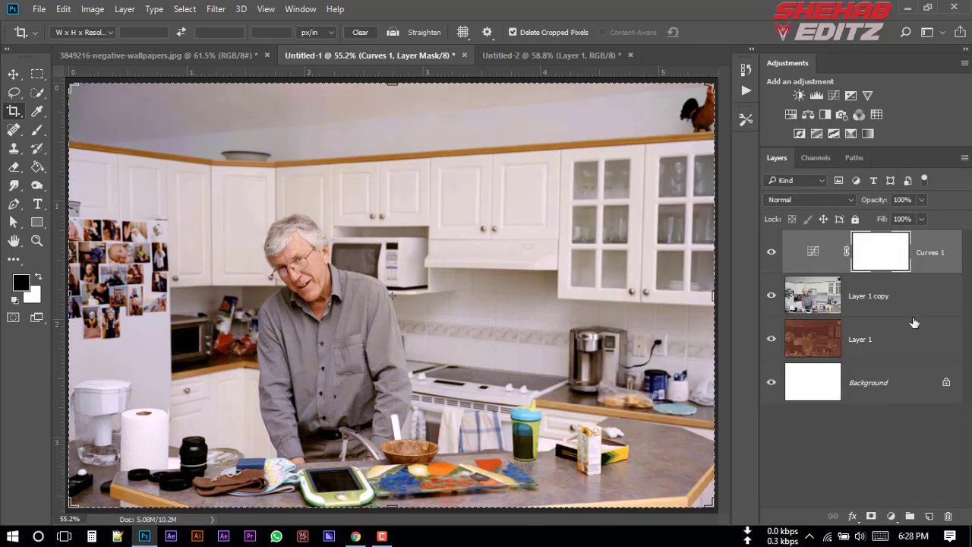
# Temporarily hide the Curves 1 and Layer 1 copy layers to compare the corrected kitchen photo with the original negative
pyautogui.click(771, 296)
pyautogui.click(772, 253)
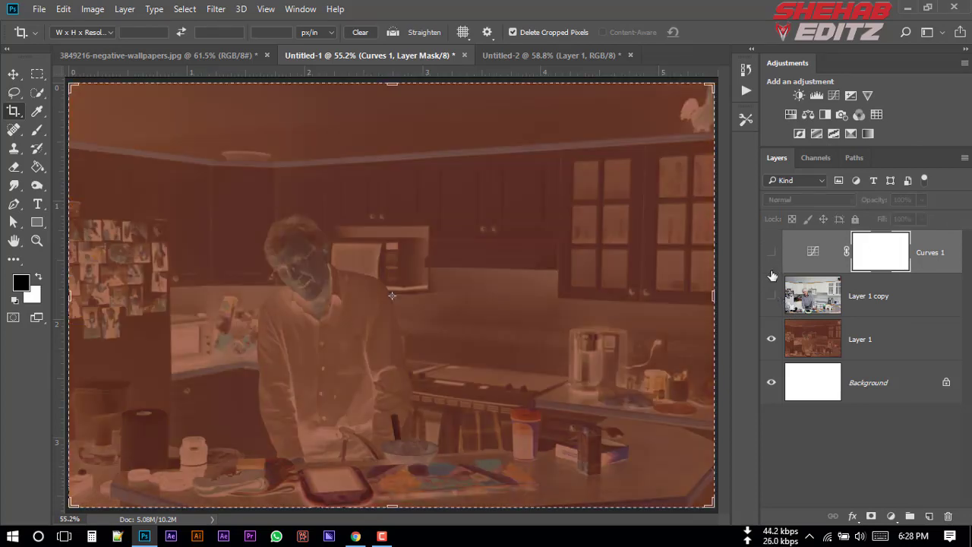
pyautogui.click(772, 295)
pyautogui.click(772, 253)
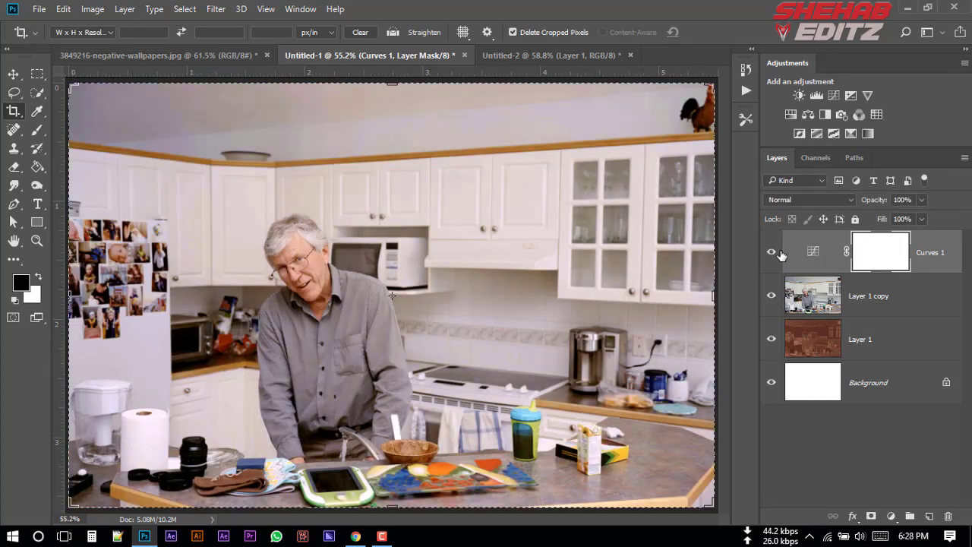
# Switch to the 3849216-negative-wallpapers.jpg document and invert its colours
pyautogui.click(205, 56)
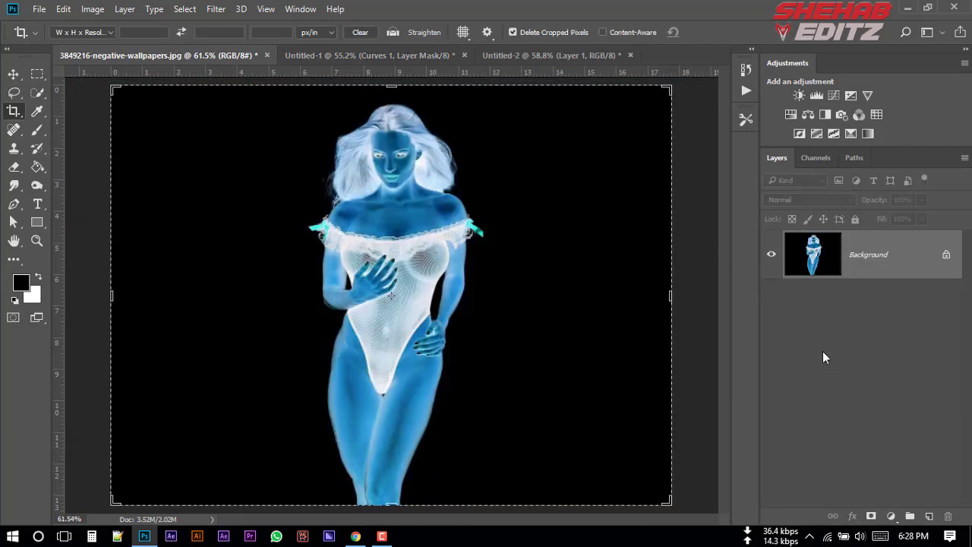
pyautogui.hotkey('ctrl', 'i')
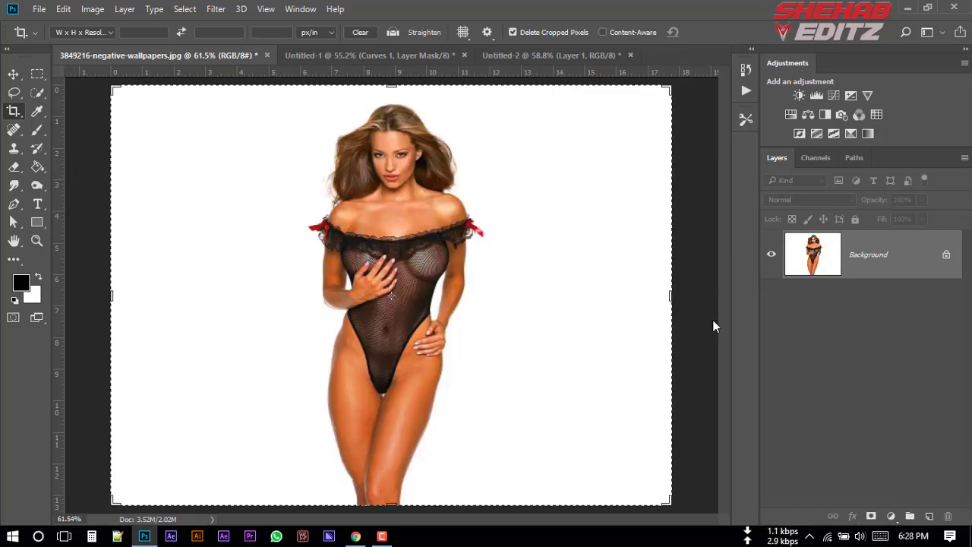
# Apply Shadows/Highlights to the inverted Background with shadow amount 35%, shadow tone 50% and color +20
pyautogui.click(93, 9)
pyautogui.moveTo(126, 45)
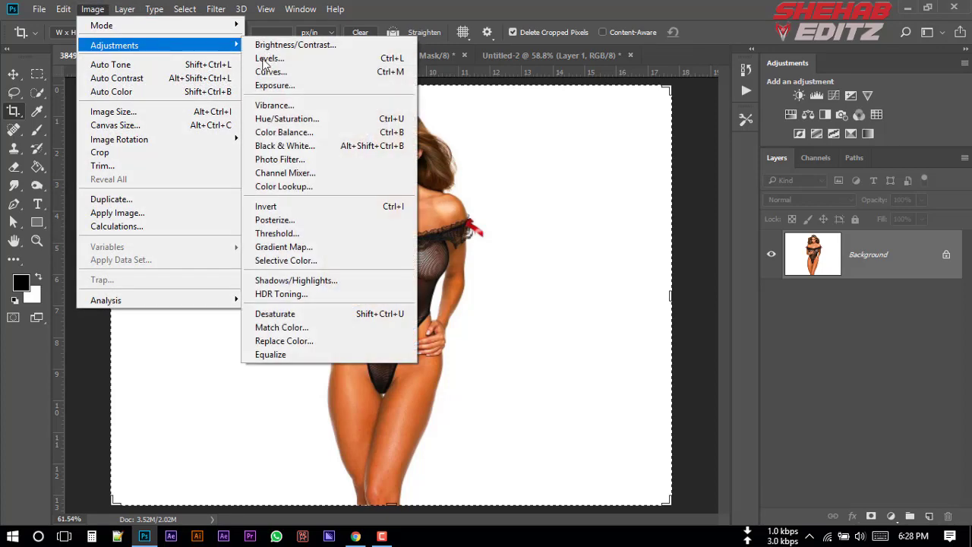
pyautogui.click(296, 280)
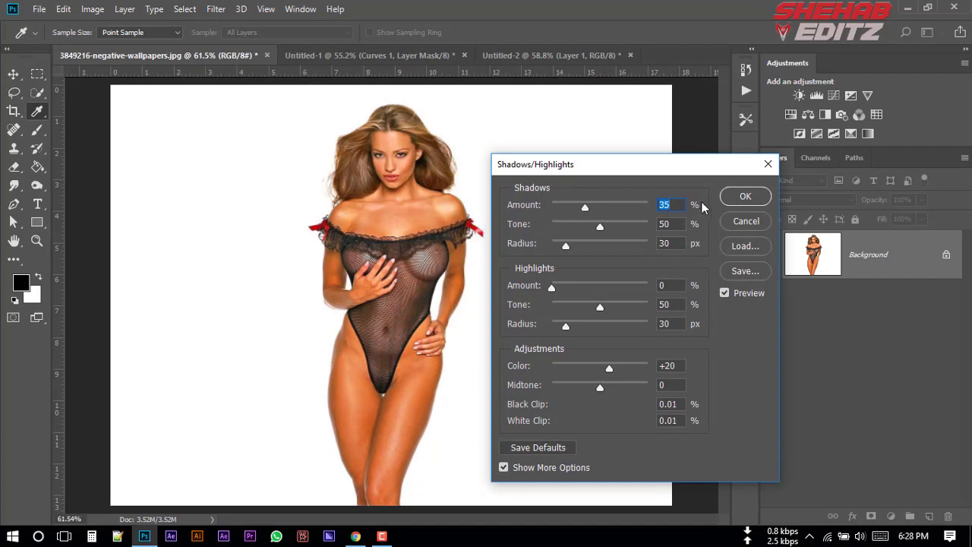
pyautogui.click(673, 224)
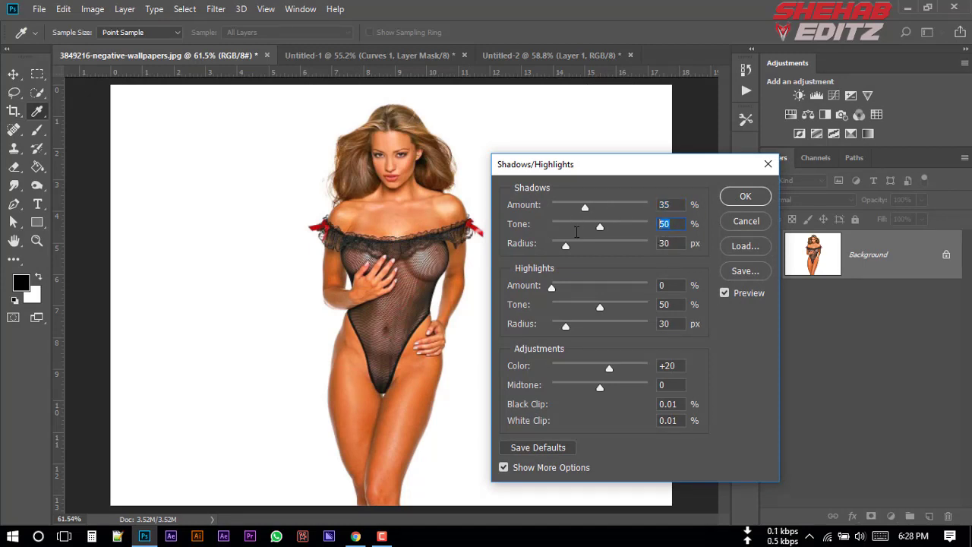
pyautogui.click(674, 367)
pyautogui.press('c')
pyautogui.click(744, 191)
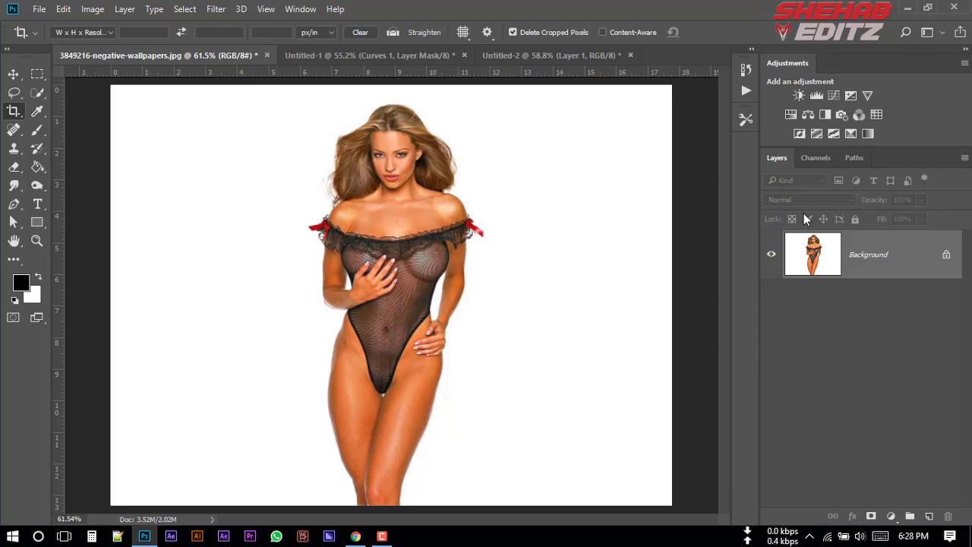
# Add a Color Balance adjustment layer and shift its midtones toward red, green and yellow
pyautogui.click(891, 516)
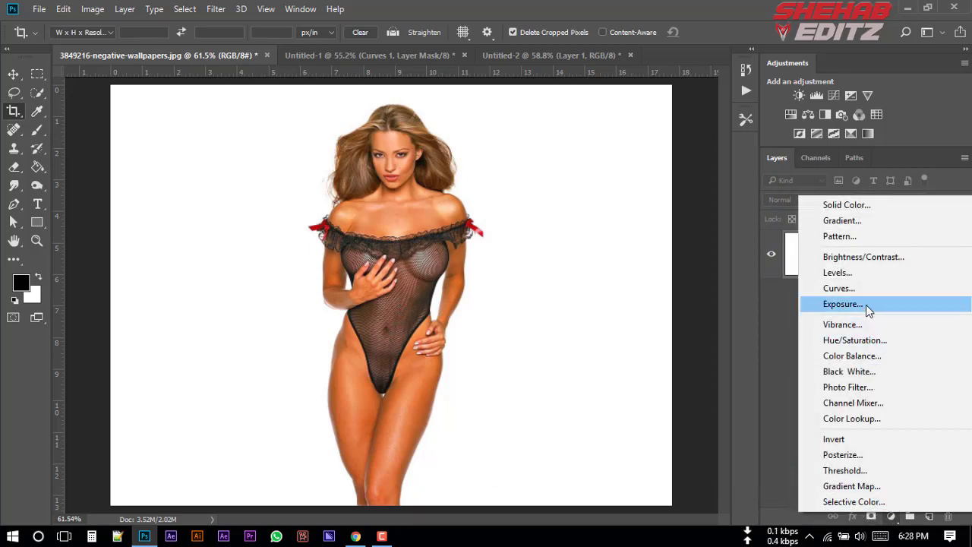
pyautogui.click(868, 359)
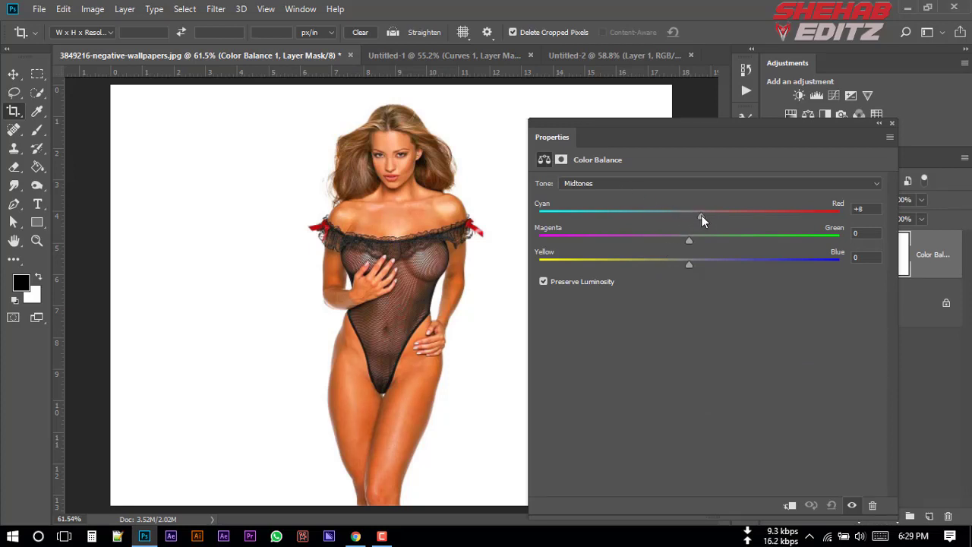
pyautogui.moveTo(672, 264); pyautogui.dragTo(707, 241)
pyautogui.click(892, 123)
pyautogui.click(891, 516)
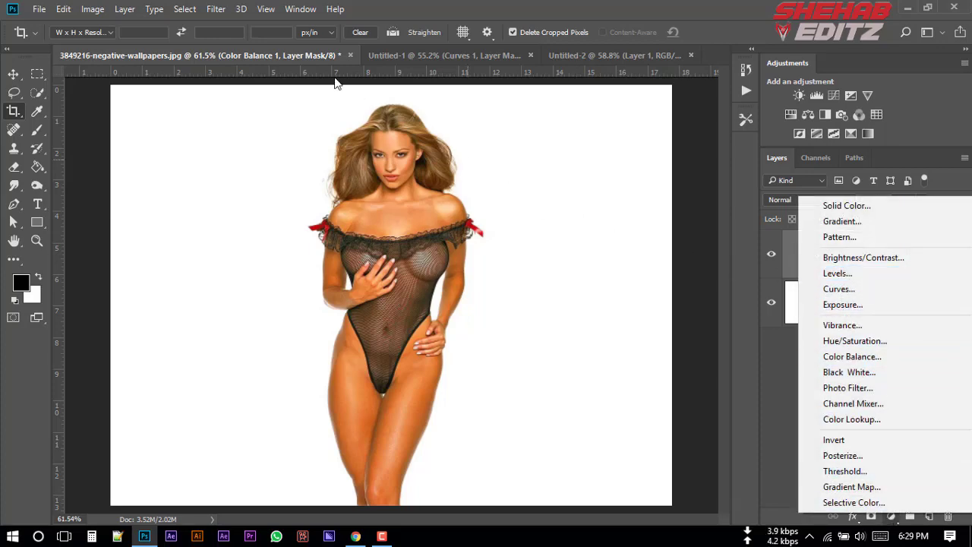
pyautogui.click(217, 17)
pyautogui.click(216, 9)
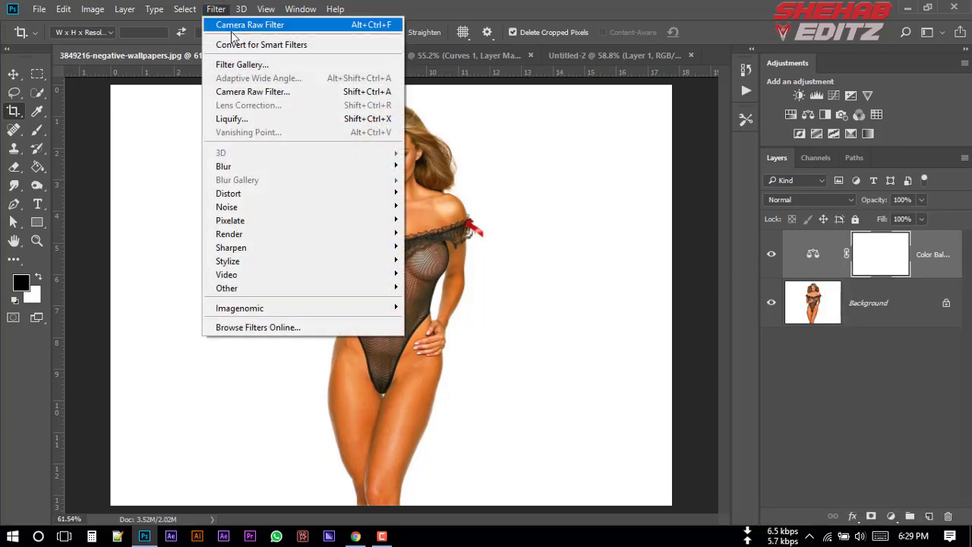
pyautogui.moveTo(185, 9)
pyautogui.moveTo(215, 9)
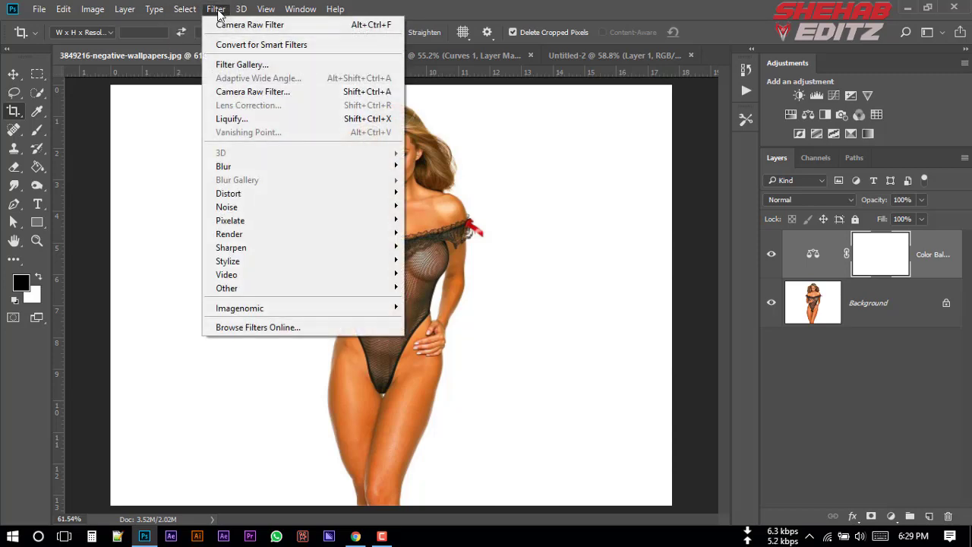
pyautogui.click(254, 92)
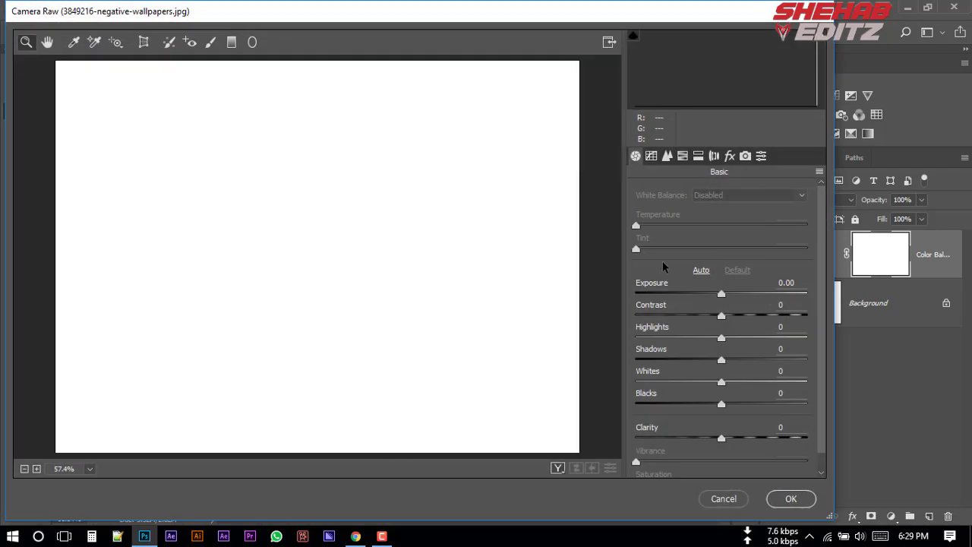
pyautogui.click(726, 501)
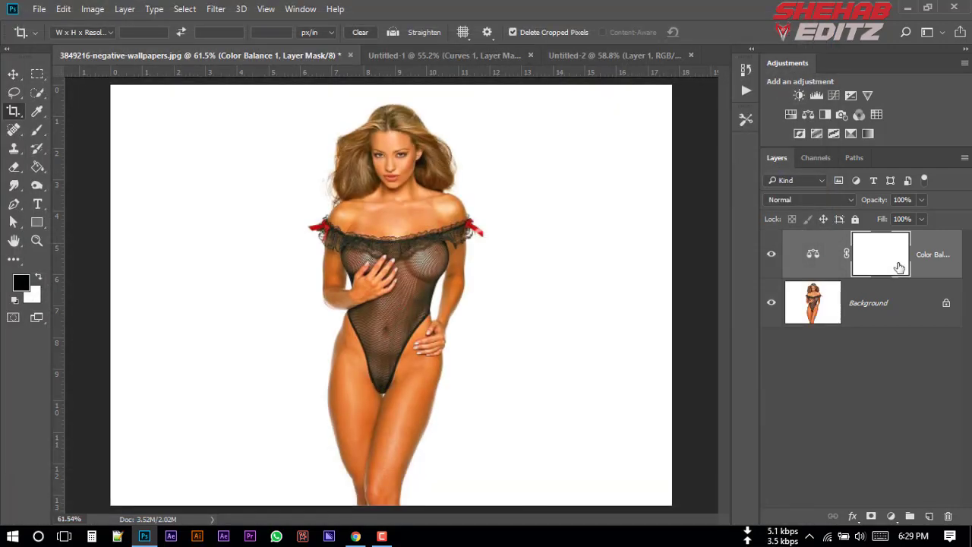
# Flatten the layers into the Background and set Clarity to +7 and Contrast to +8 in the Camera Raw Filter
pyautogui.rightClick(937, 256)
pyautogui.click(694, 491)
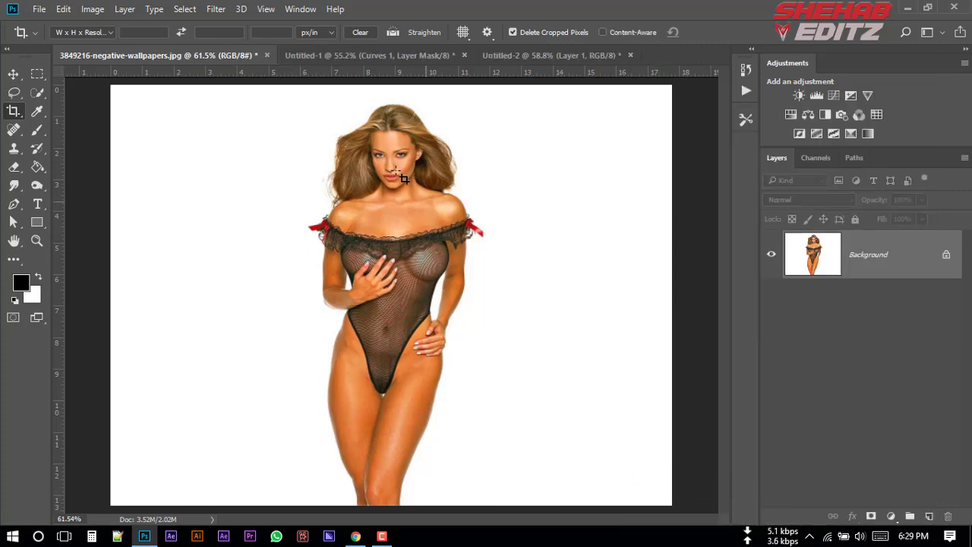
pyautogui.click(216, 9)
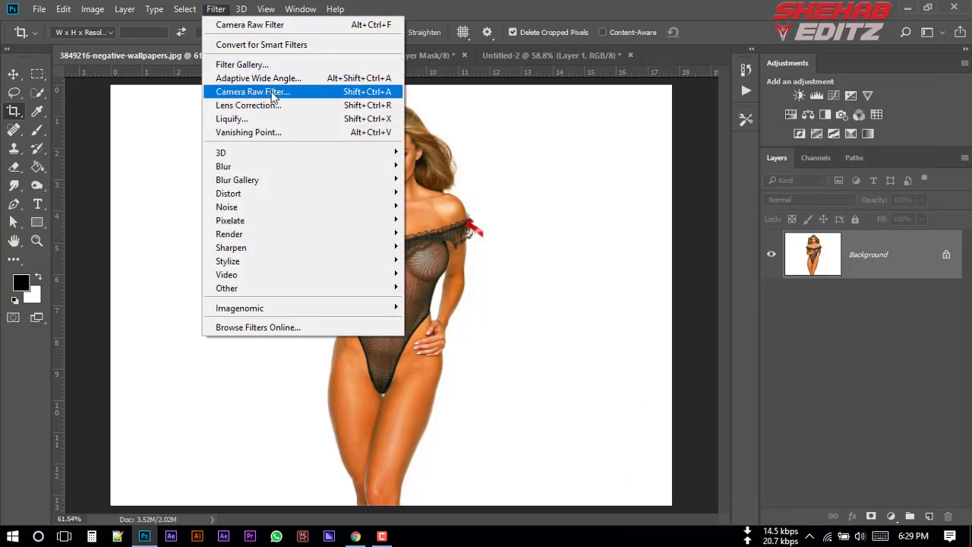
pyautogui.click(271, 92)
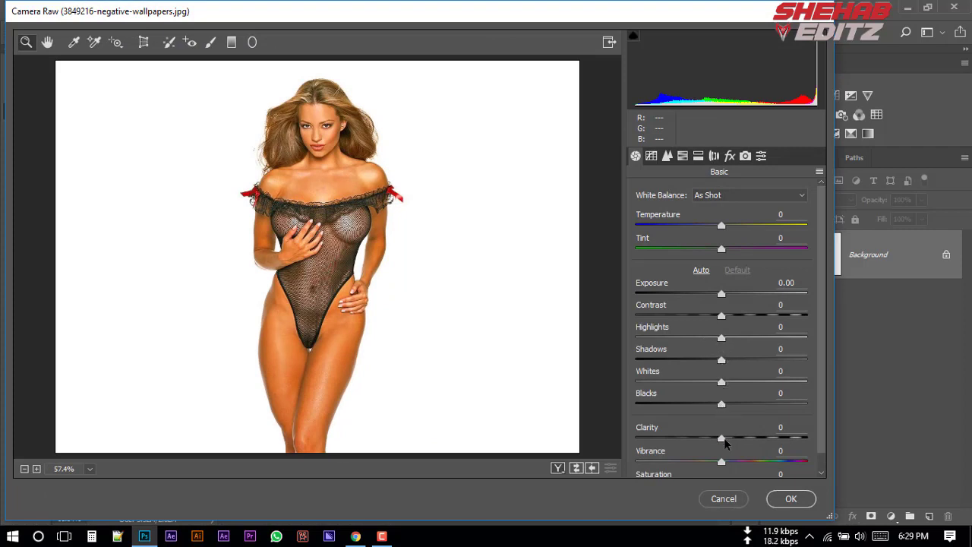
pyautogui.moveTo(729, 438); pyautogui.dragTo(727, 439)
pyautogui.moveTo(722, 315); pyautogui.dragTo(729, 319)
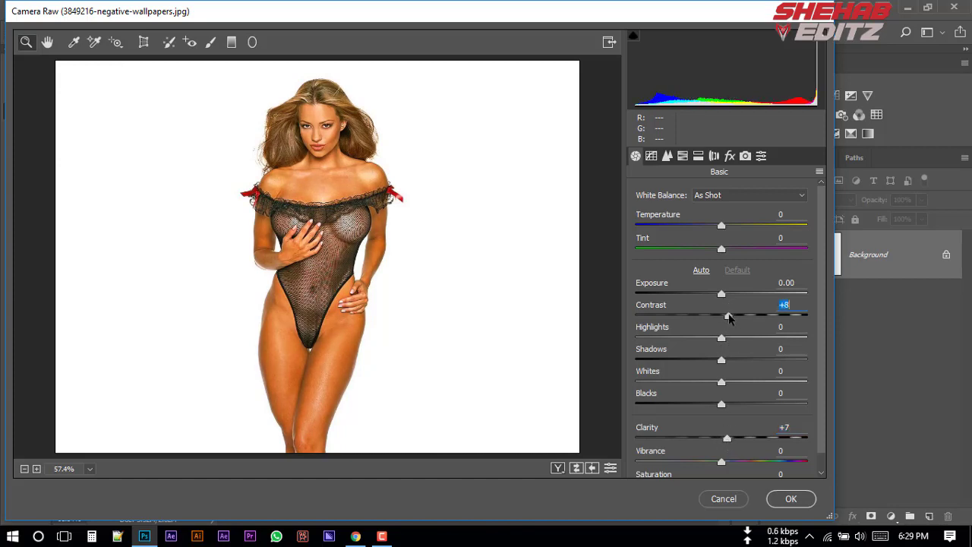
# Set HSL luminance to Oranges +26 and Reds -15, and saturation to Oranges -14 and Yellows +20, and apply the Camera Raw changes
pyautogui.click(683, 156)
pyautogui.moveTo(725, 293); pyautogui.dragTo(717, 268)
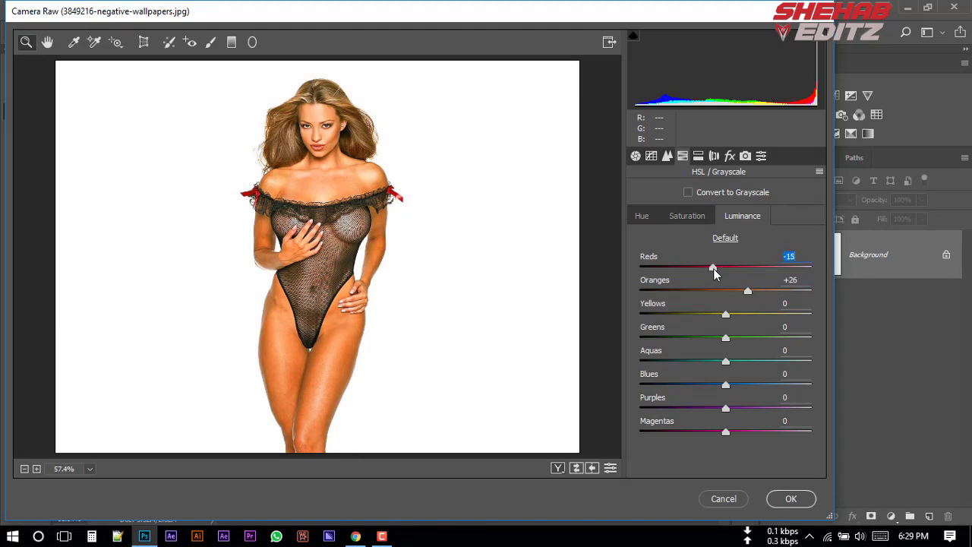
pyautogui.click(700, 218)
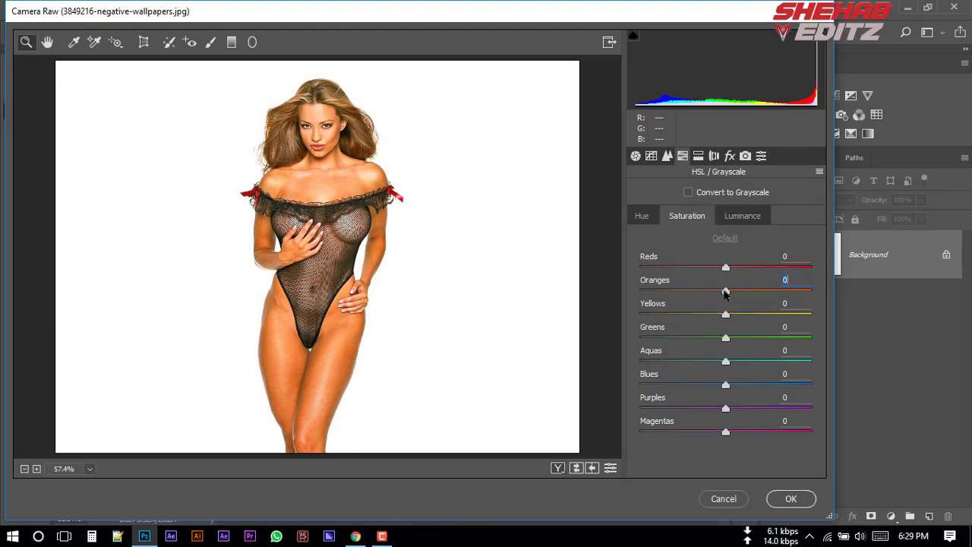
pyautogui.moveTo(725, 293); pyautogui.dragTo(743, 315)
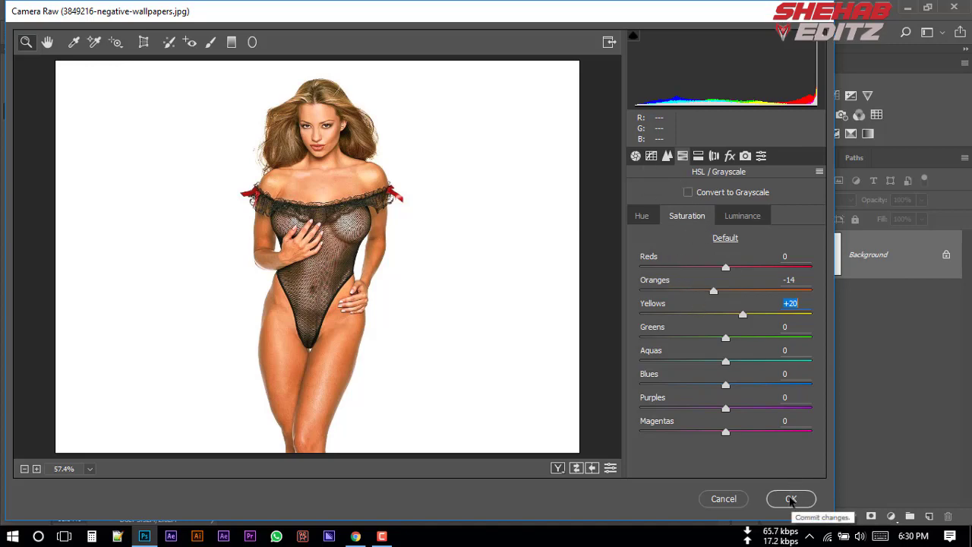
pyautogui.click(791, 497)
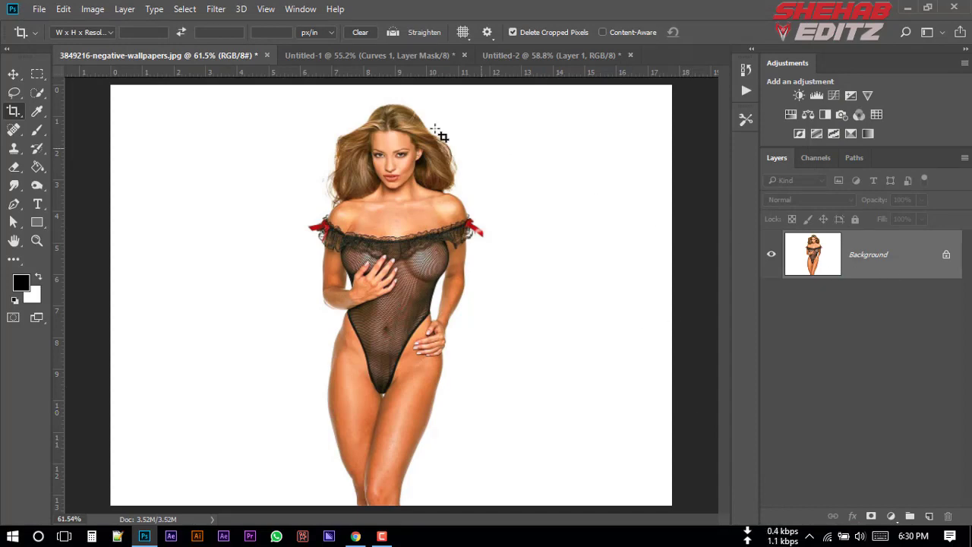
# Open the Imagenomic Portraiture filter for the flattened Background layer
pyautogui.click(218, 9)
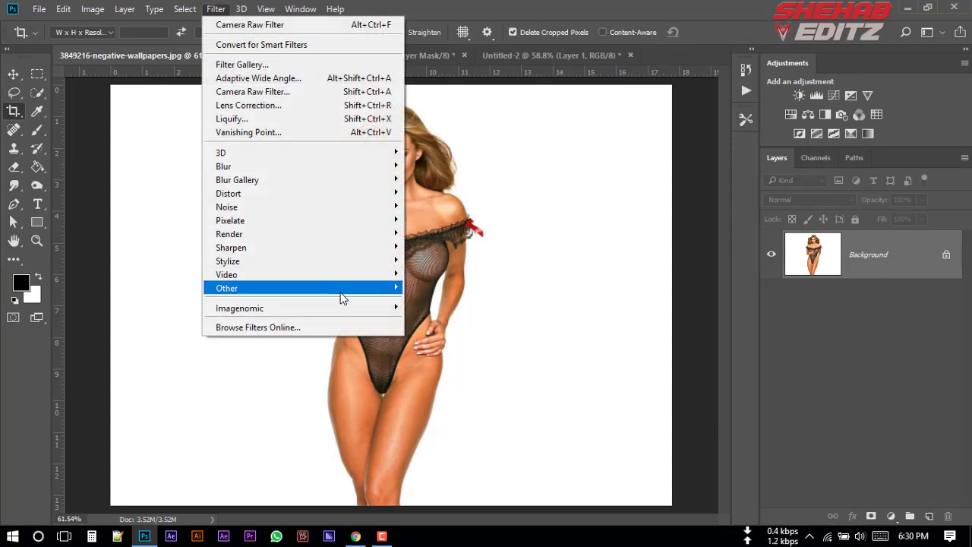
pyautogui.moveTo(341, 308)
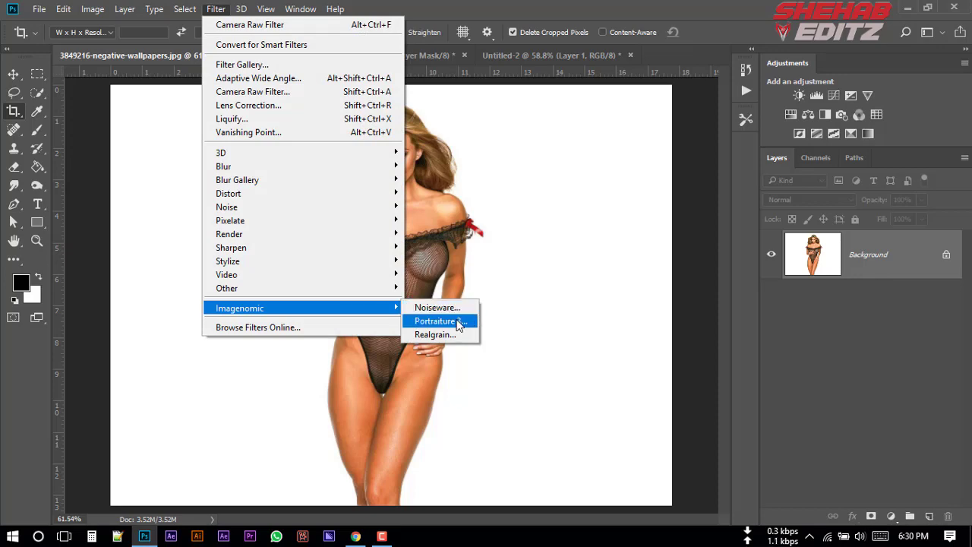
pyautogui.click(449, 321)
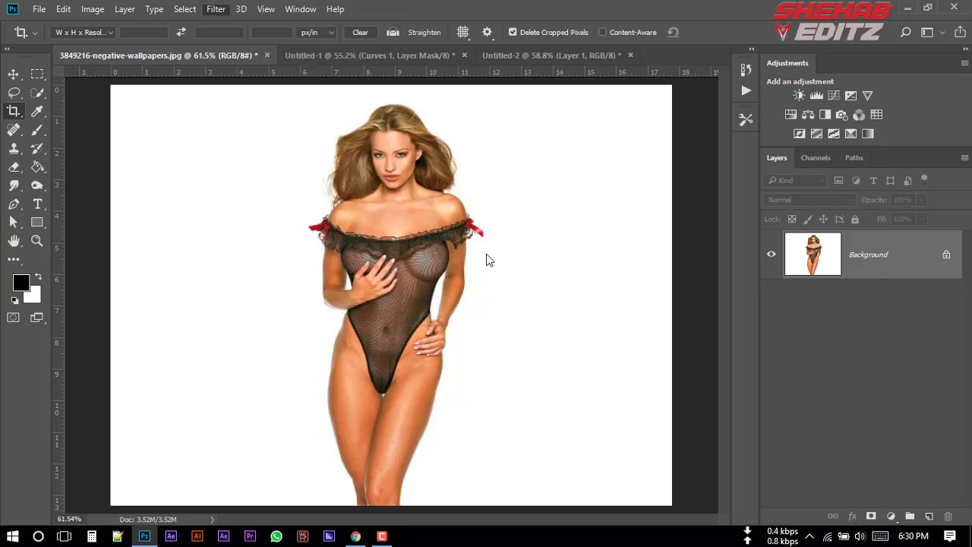